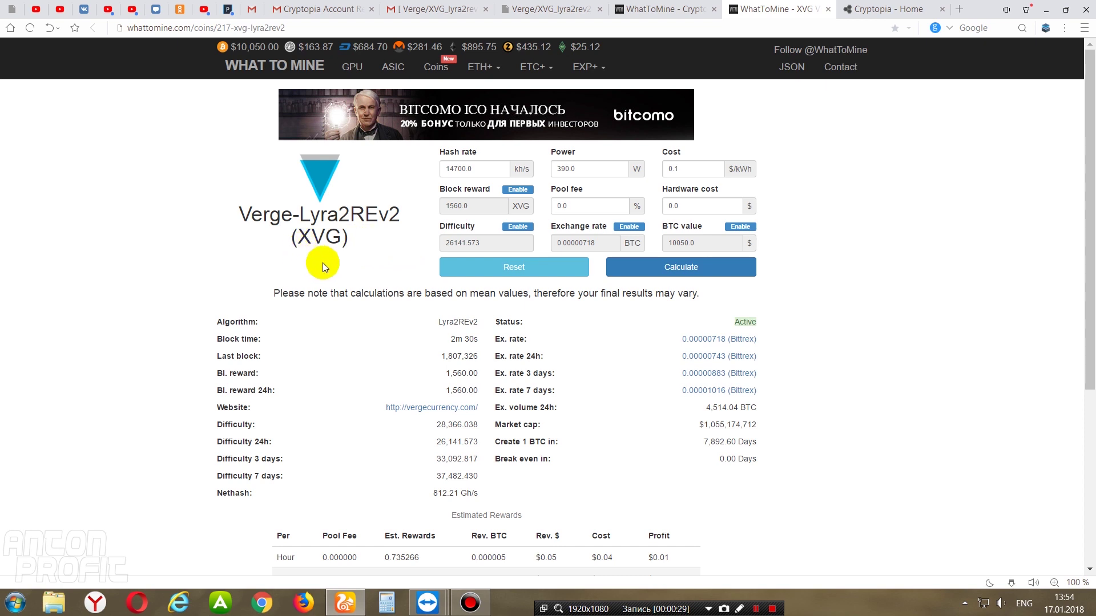
- Compare Verge-Lyra2REv2's 310.7677 reward ($23.79) with Verge-Groestl's 77.3748 reward ($1.76) in WhatToMine's GPU list
click(661, 18)
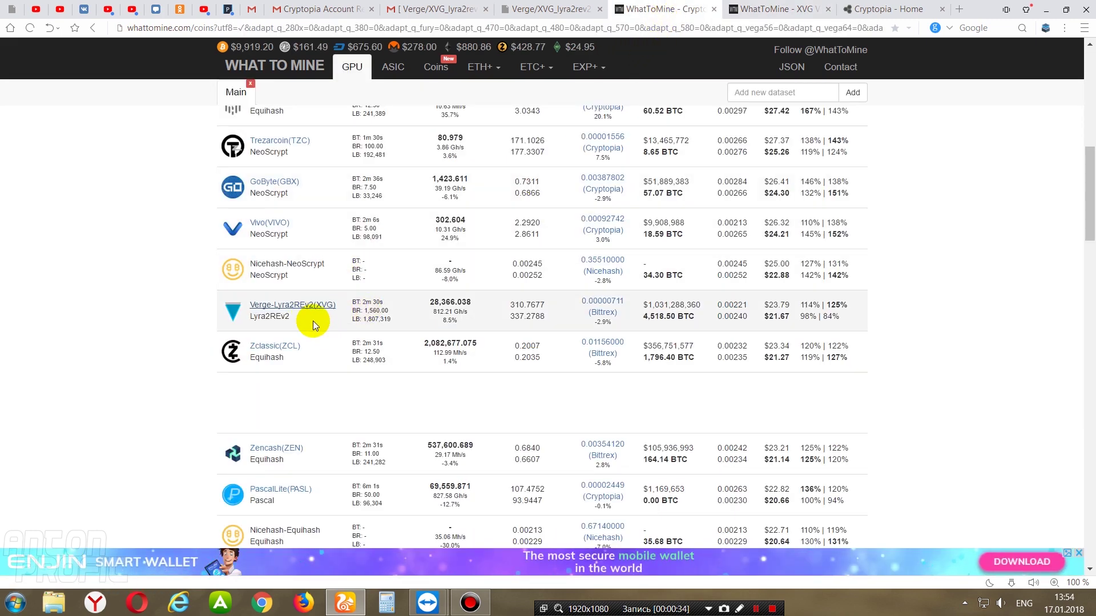
drag(291, 318, 253, 318)
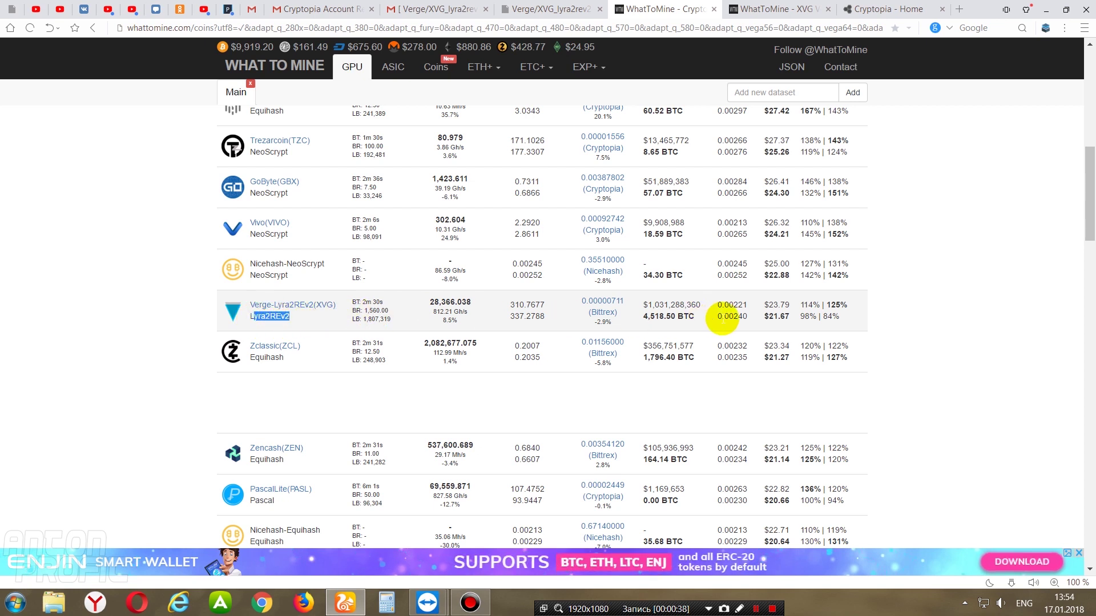
drag(546, 308, 509, 307)
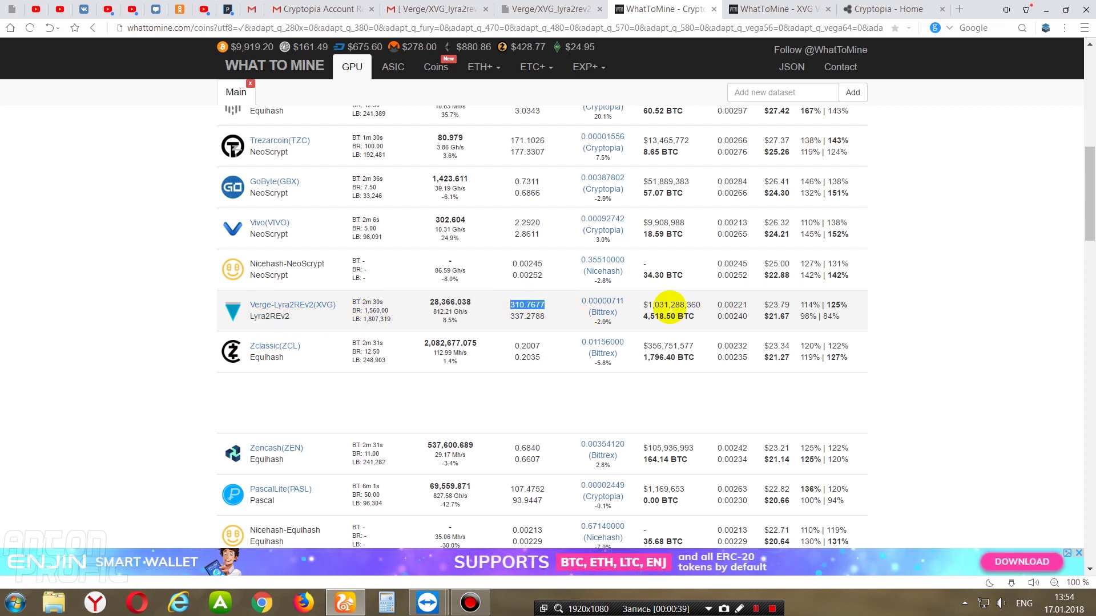
drag(1088, 229, 1087, 476)
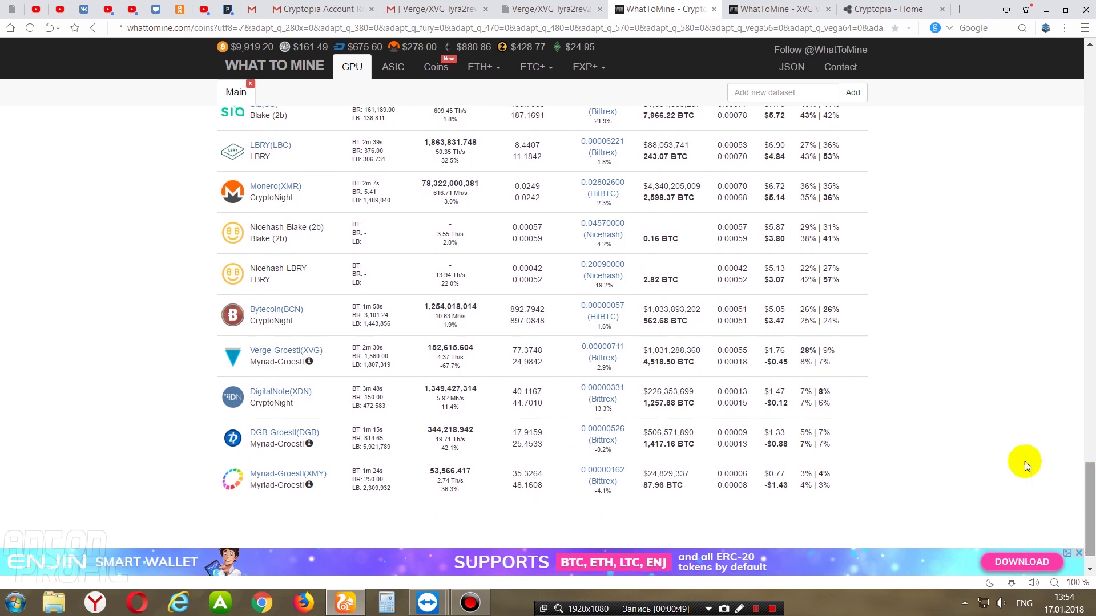
double_click(774, 350)
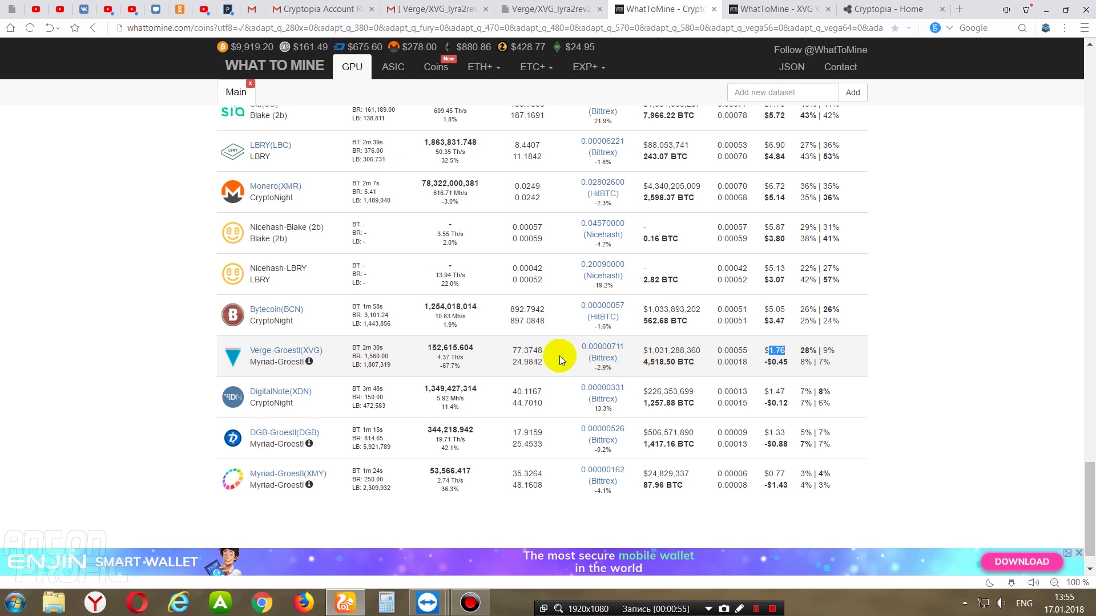
double_click(522, 350)
drag(1080, 502, 1068, 161)
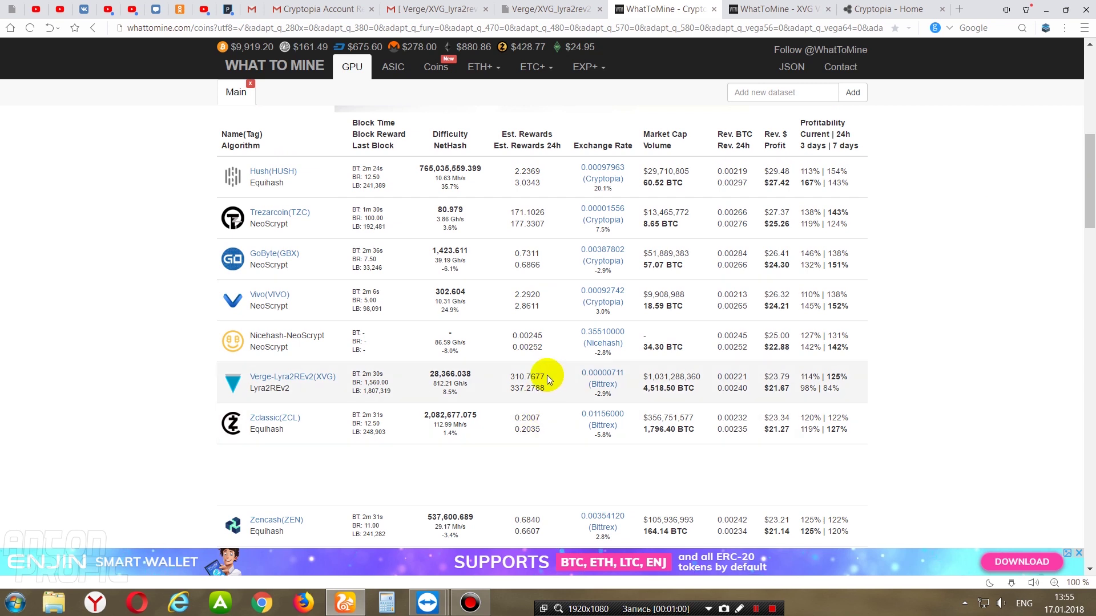
drag(544, 377, 512, 376)
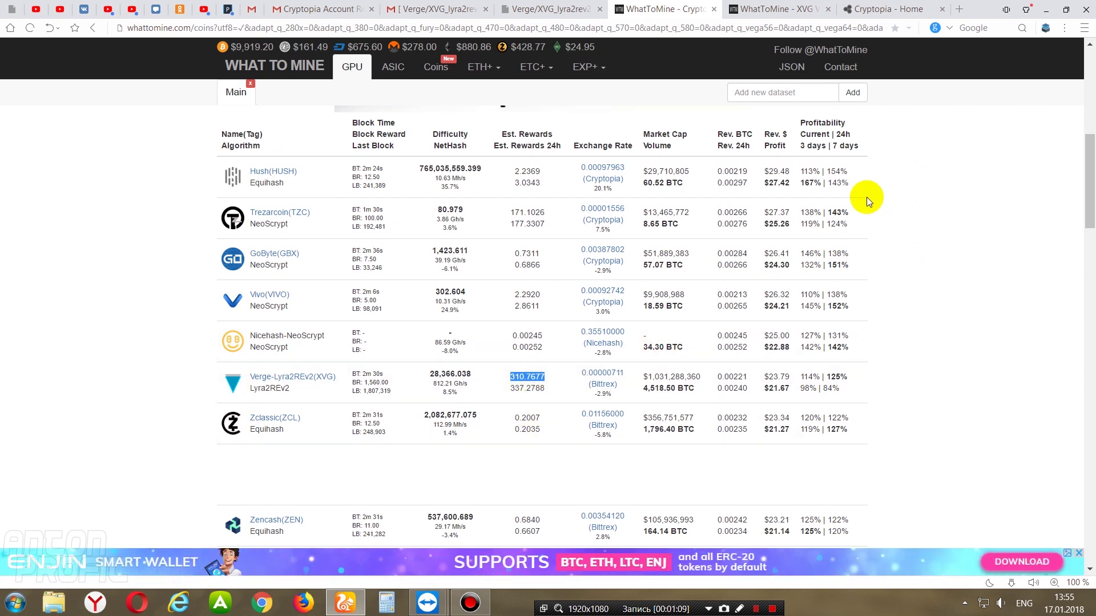
- Follow the Cryptopia referral link in the YouTube description and bring up the registration form
click(893, 10)
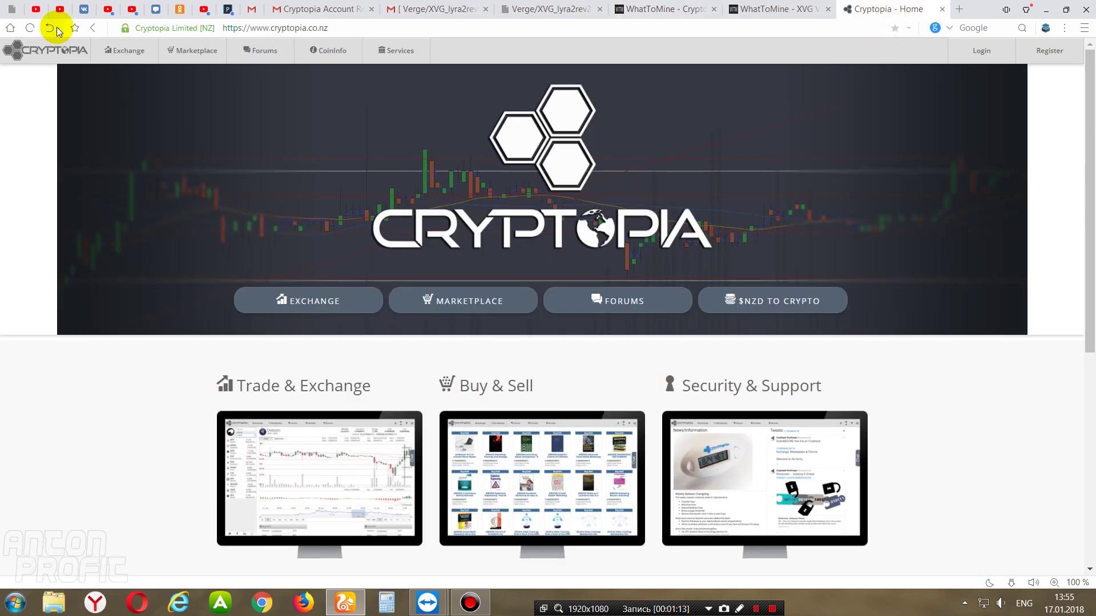
click(60, 10)
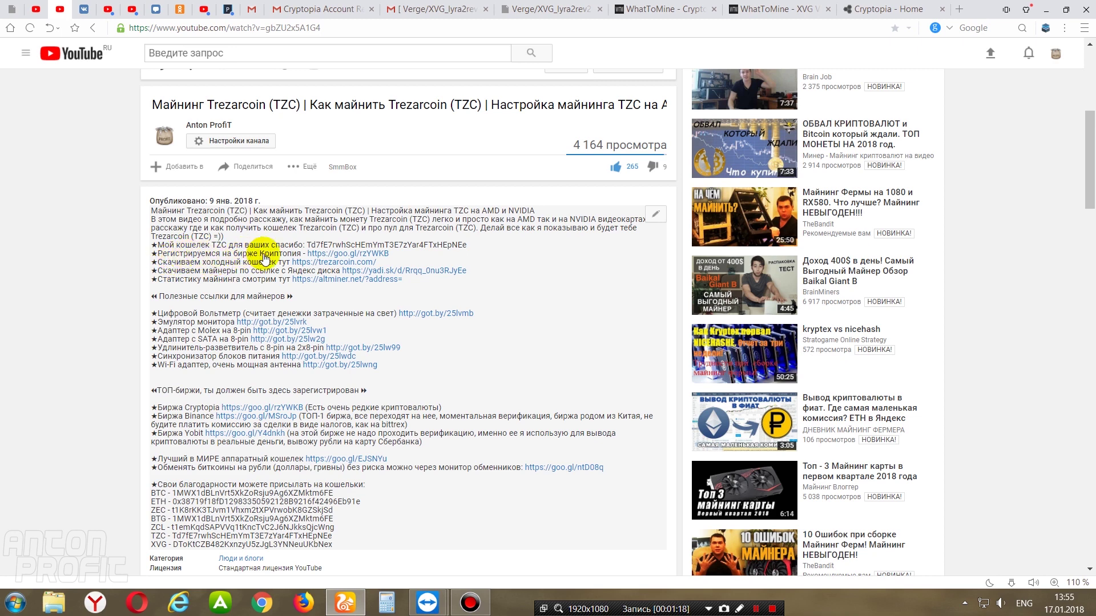
click(337, 254)
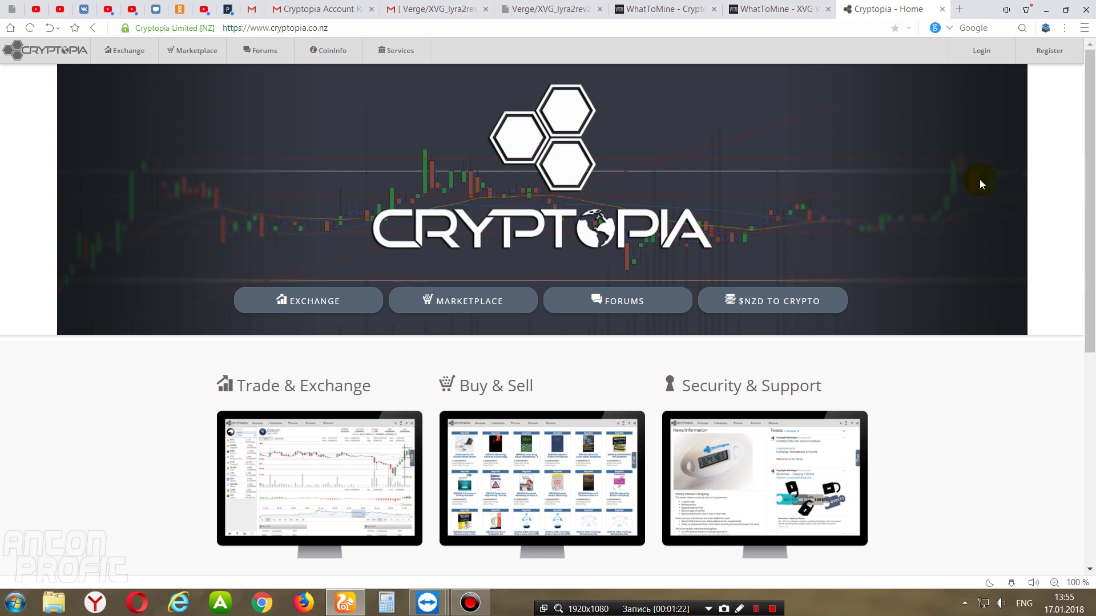
click(1067, 53)
- Enter a user name and fill in the saved e-mail on the Cryptopia registration form
click(520, 141)
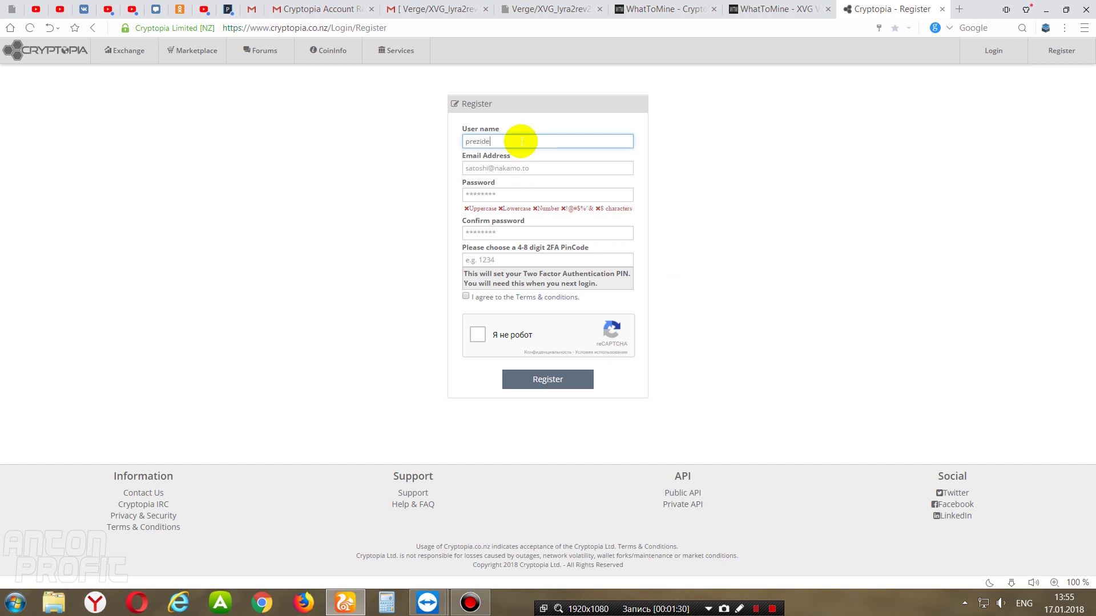
text(prezident666)
key(Tab)
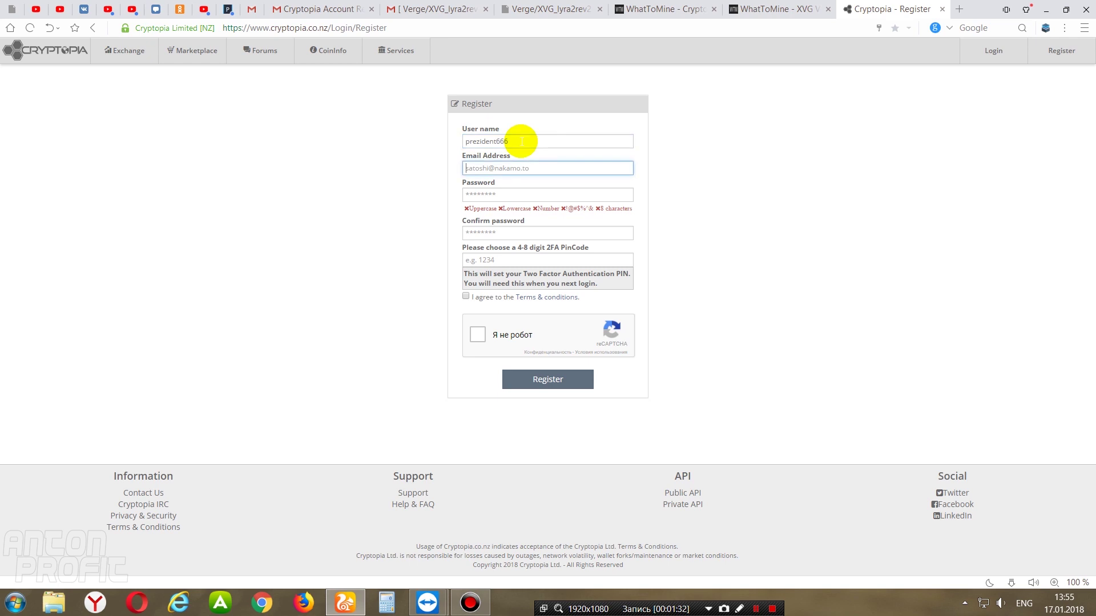
click(553, 168)
click(547, 182)
- Fill in the password, its confirmation and the 2FA PIN, then submit the registration
click(541, 196)
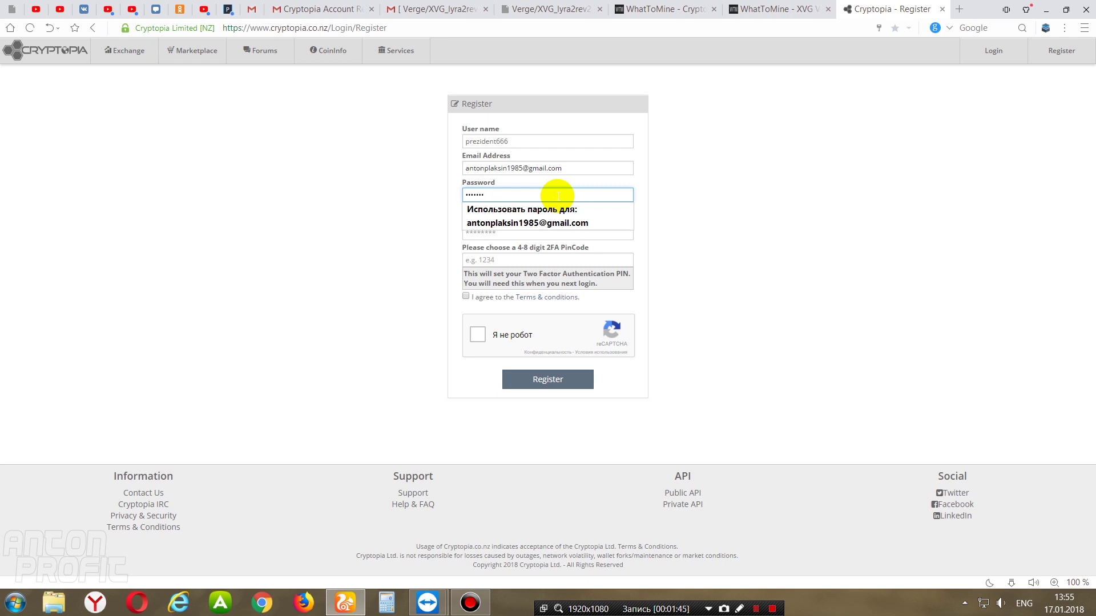
click(736, 234)
click(486, 233)
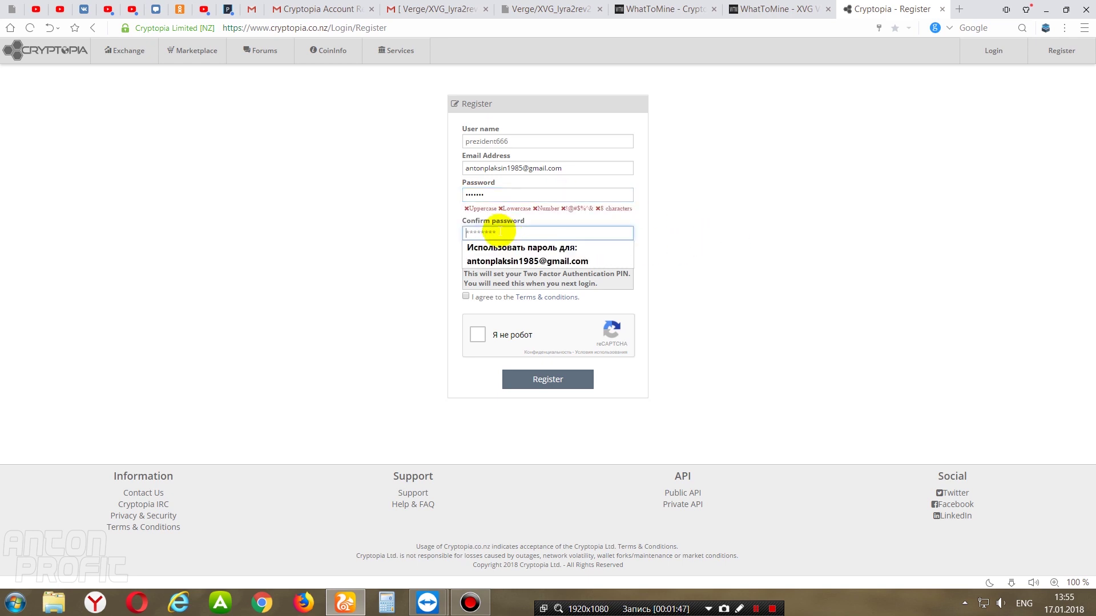
click(680, 246)
click(506, 261)
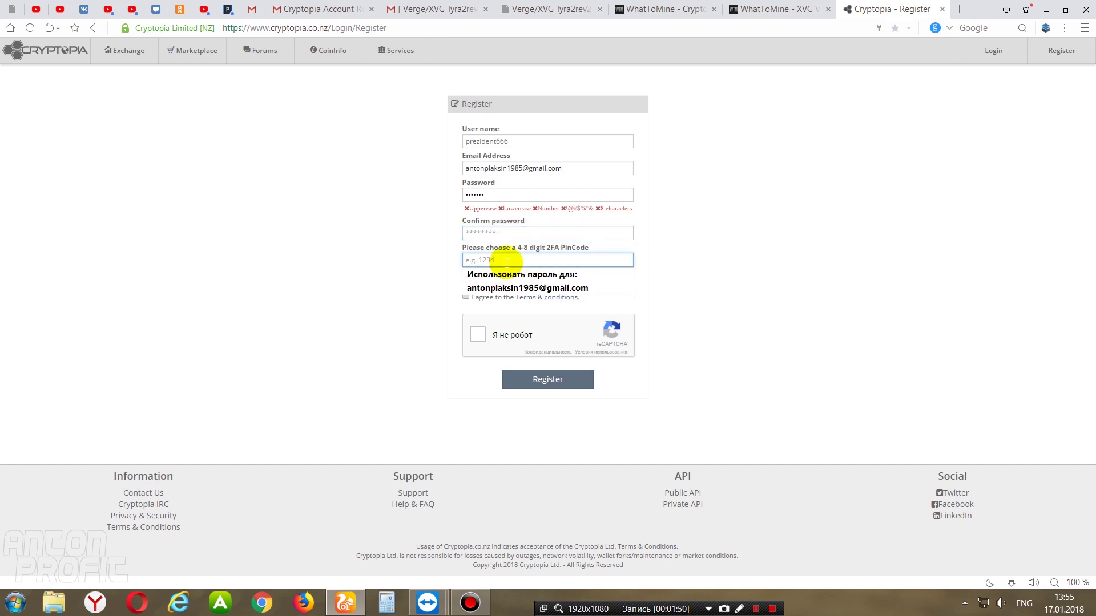
click(693, 269)
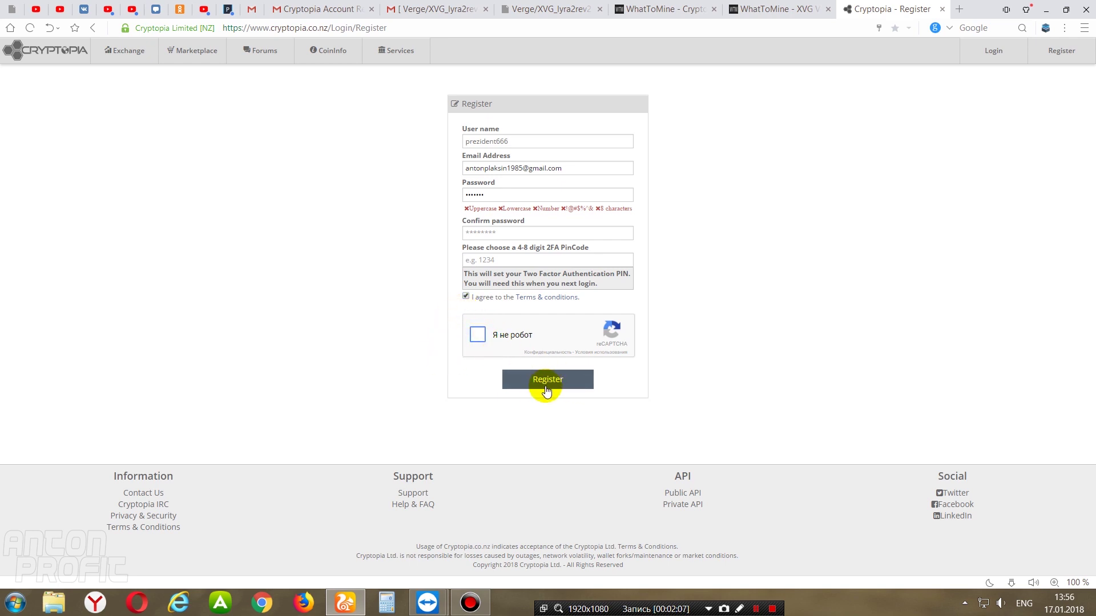
click(337, 8)
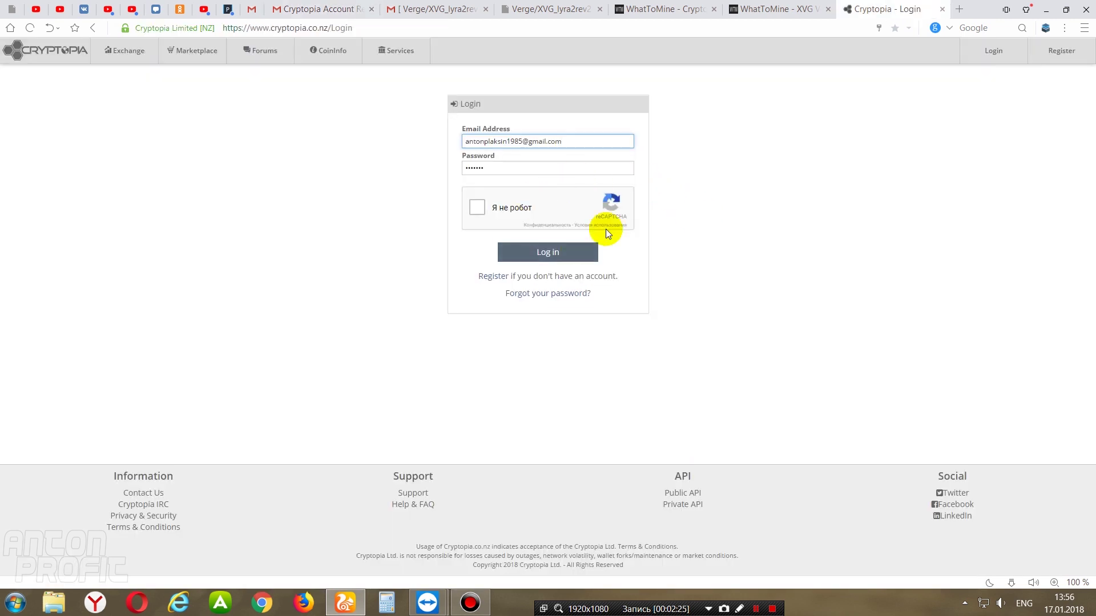
- Pass the reCAPTCHA, log in and enter the two-factor PIN to verify
click(477, 208)
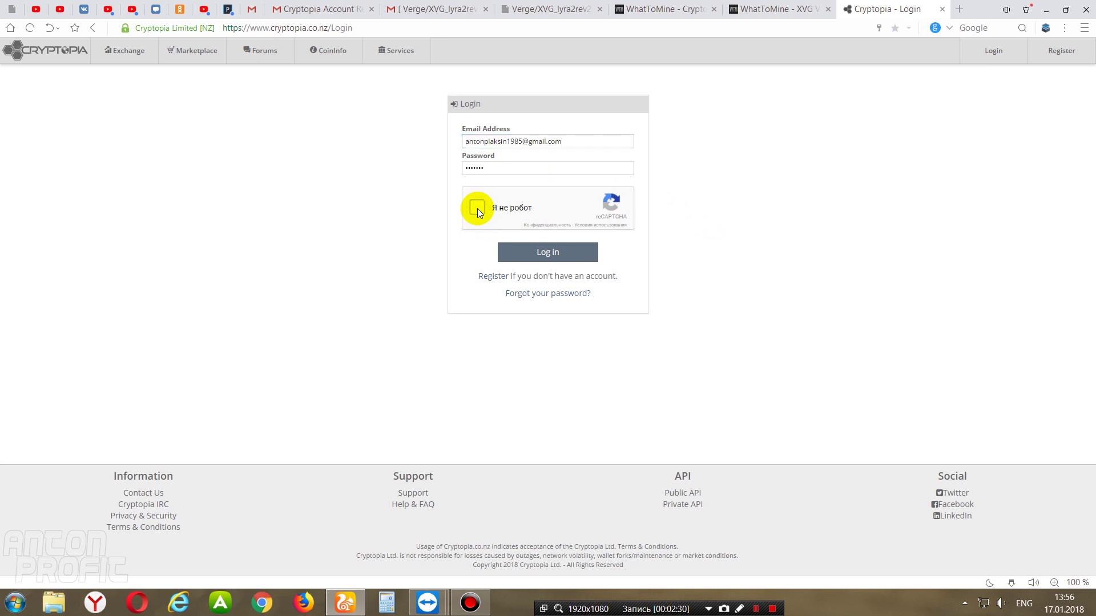
click(553, 254)
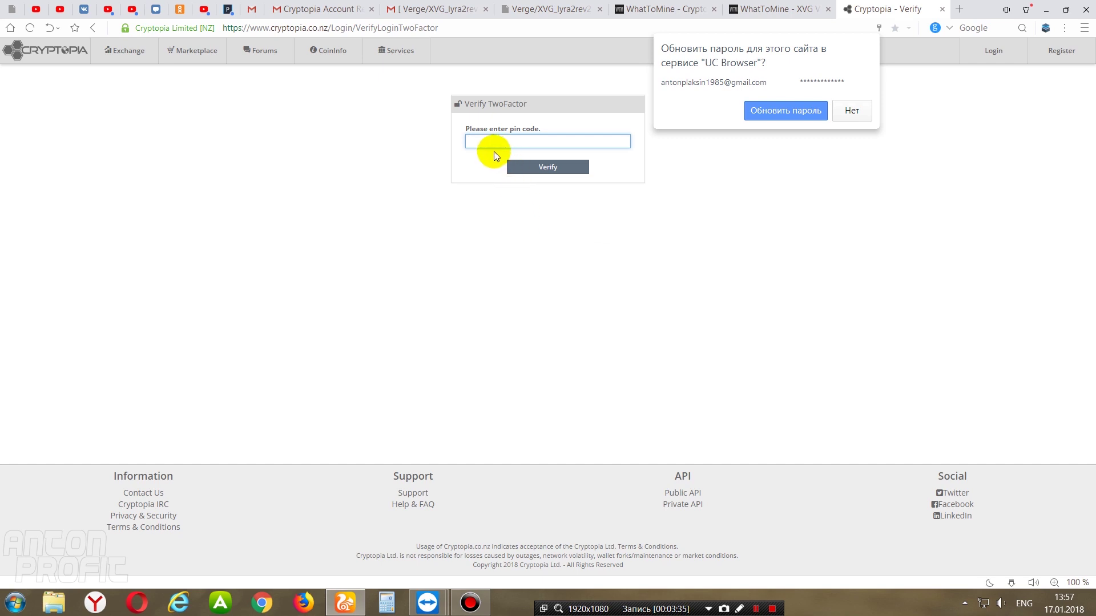
text(•••)
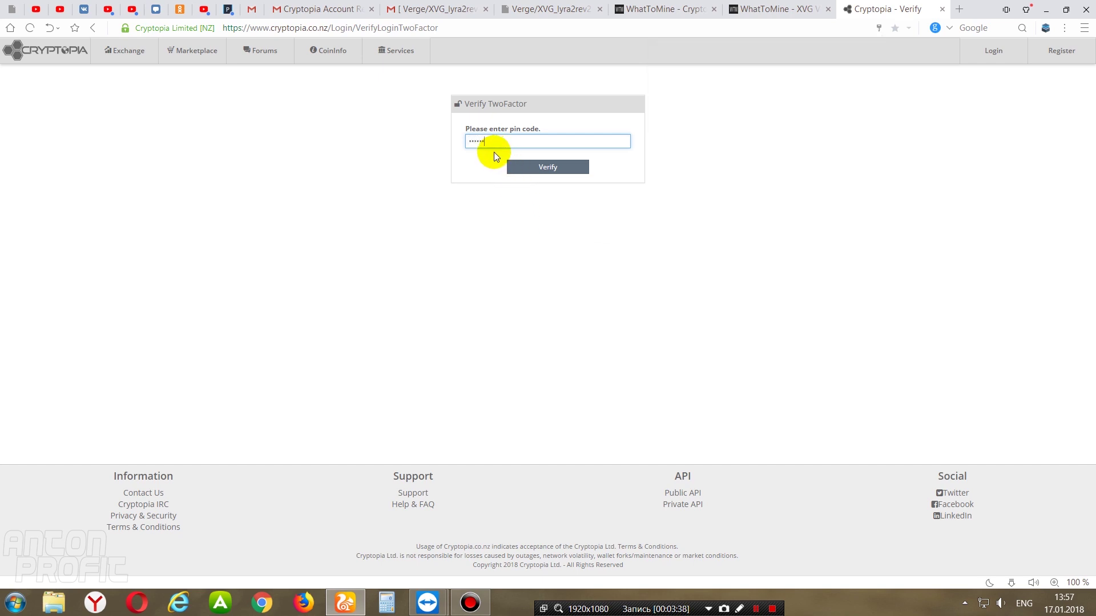
key(Return)
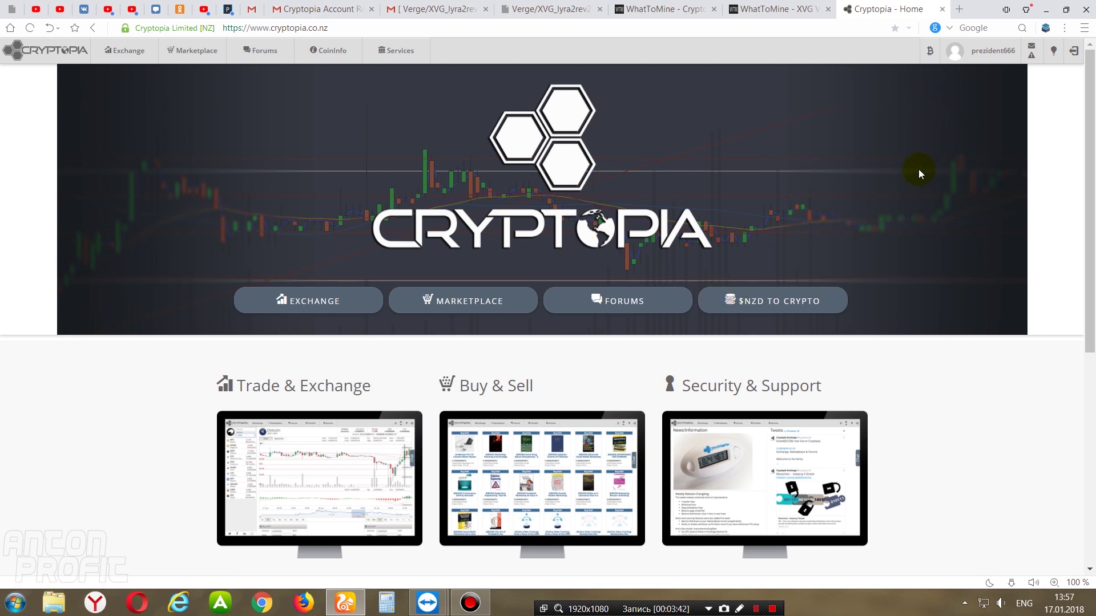
mouse_move(929, 57)
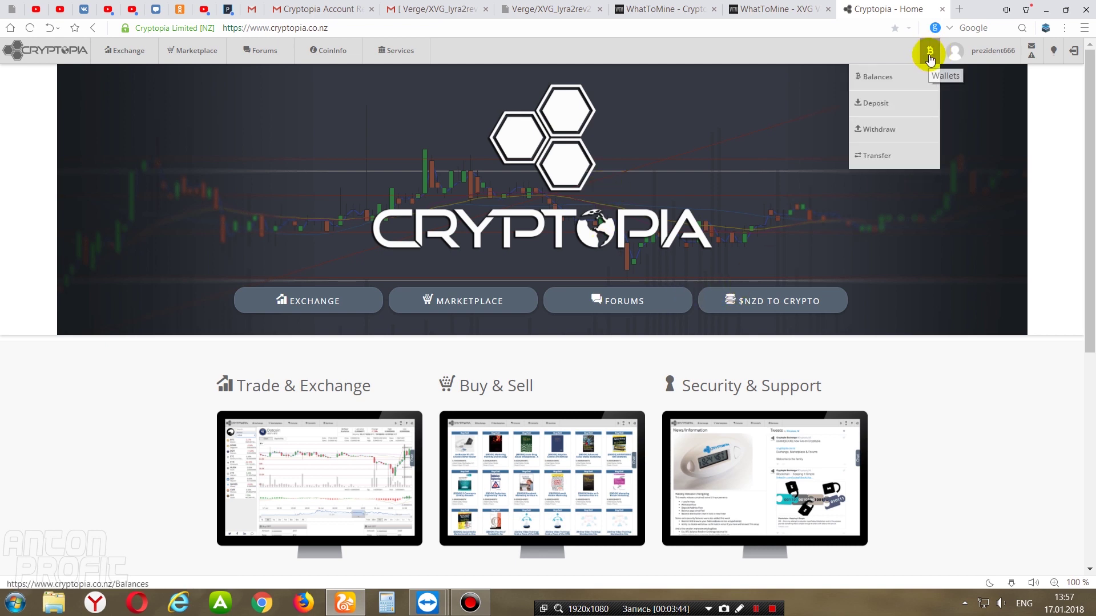
- Pick Verge (XVG) on Cryptopia's deposit page, select its deposit address, then go to the pool tab
click(876, 105)
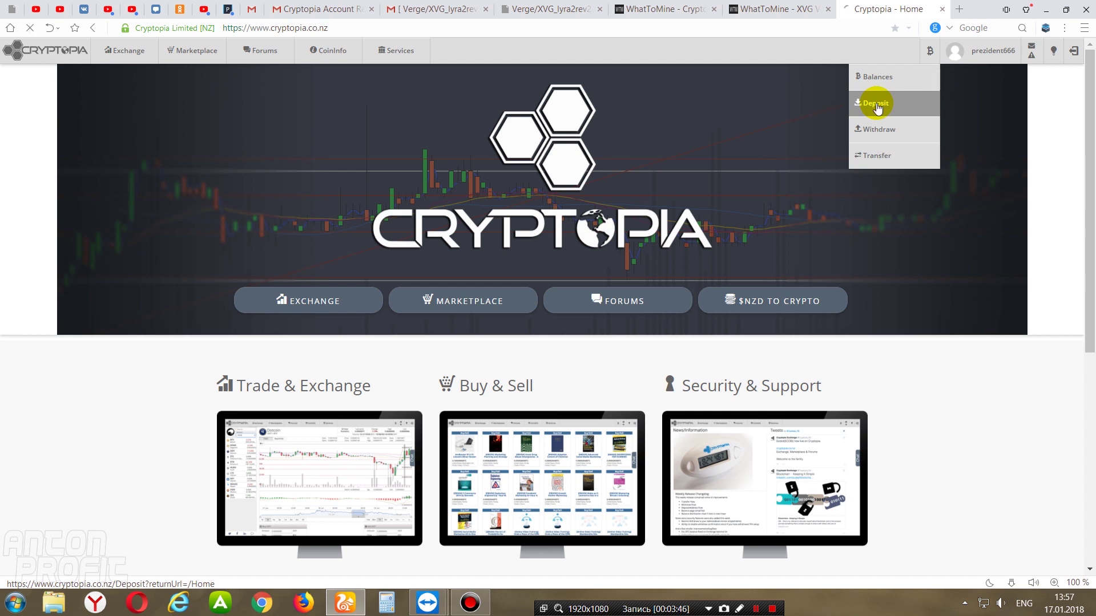
click(500, 135)
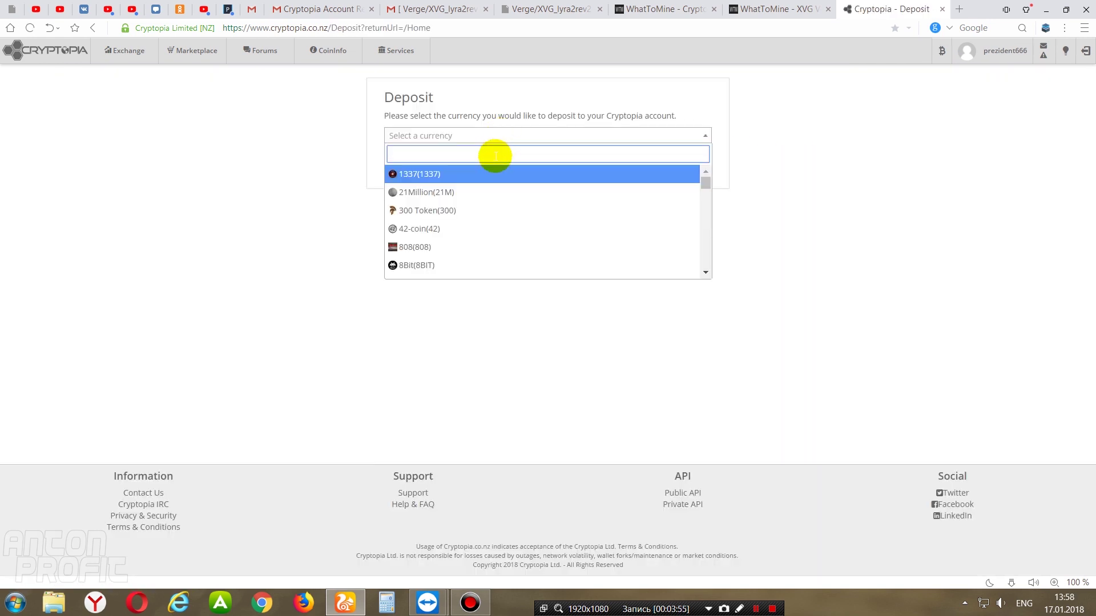
text(xv)
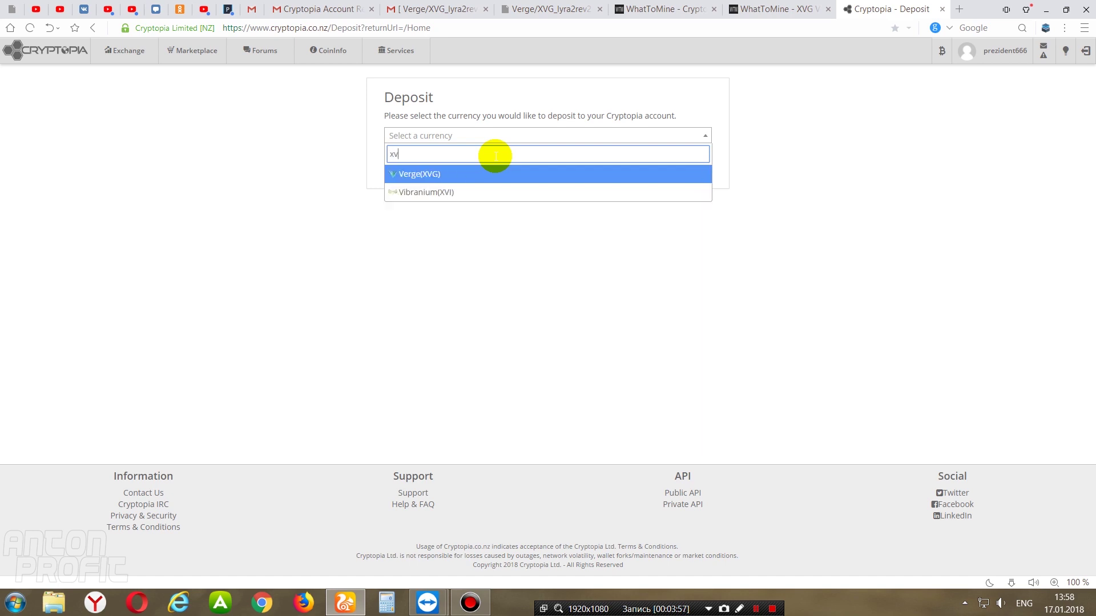
text(g)
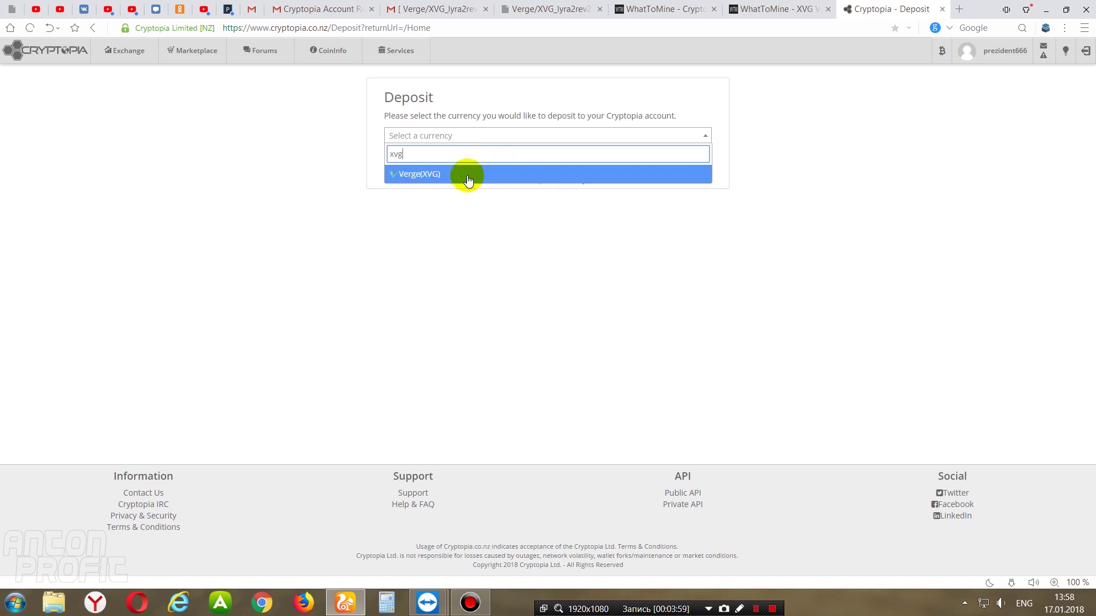
click(467, 175)
click(560, 166)
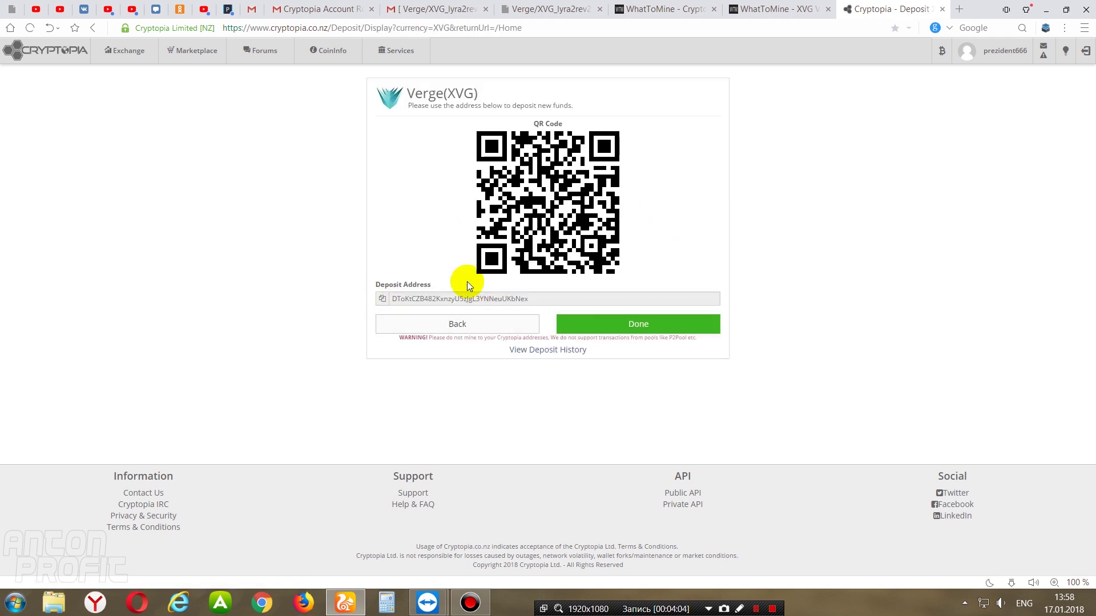
drag(538, 299, 391, 299)
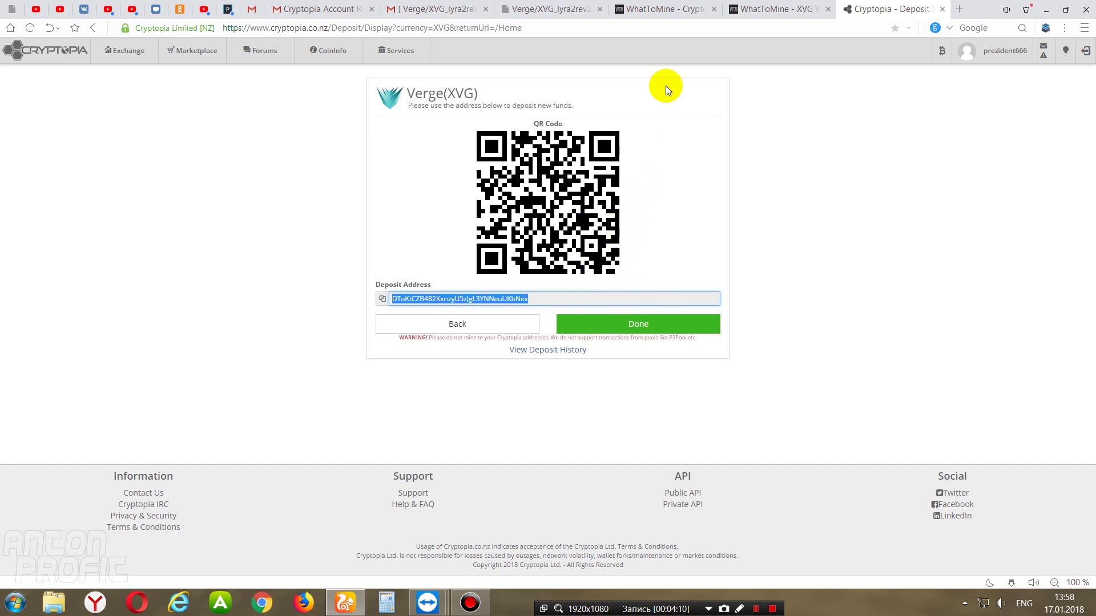
click(550, 18)
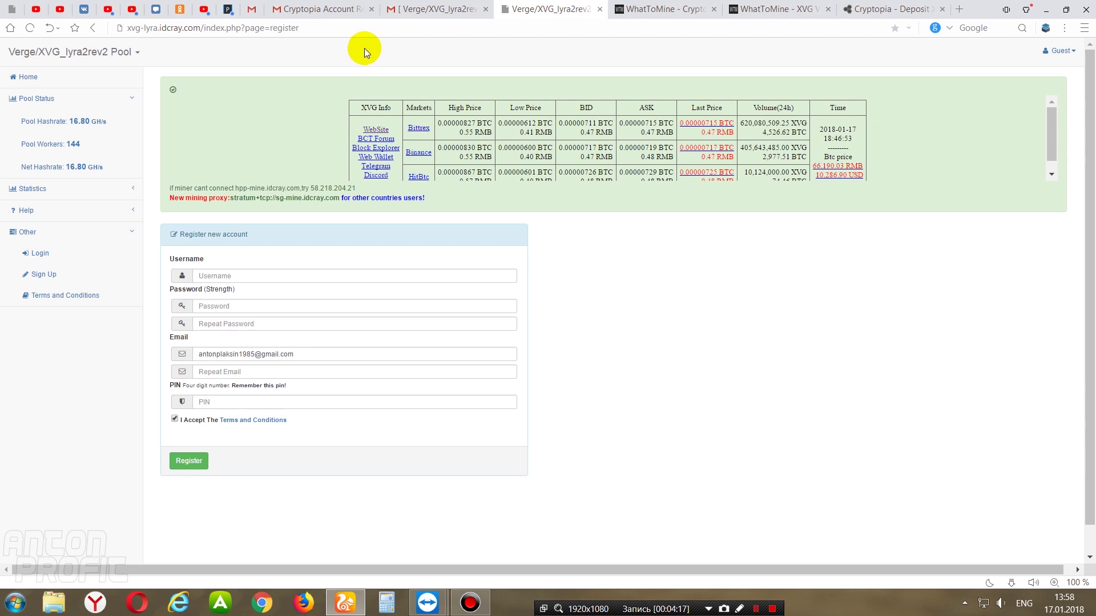
- Return to the pool's Register form and enter a username
click(308, 28)
click(360, 34)
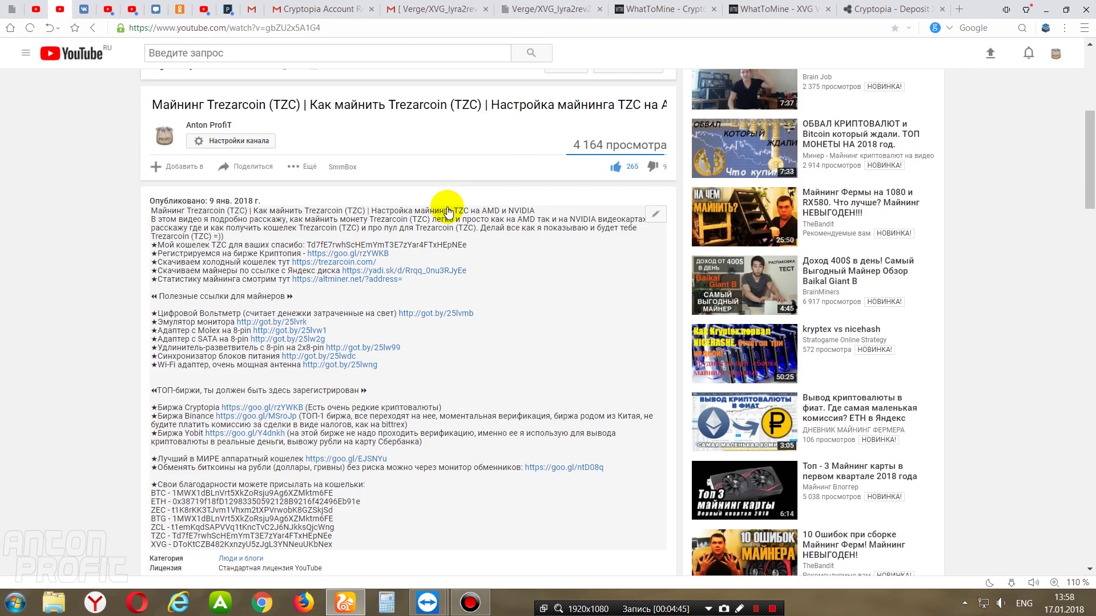
click(246, 253)
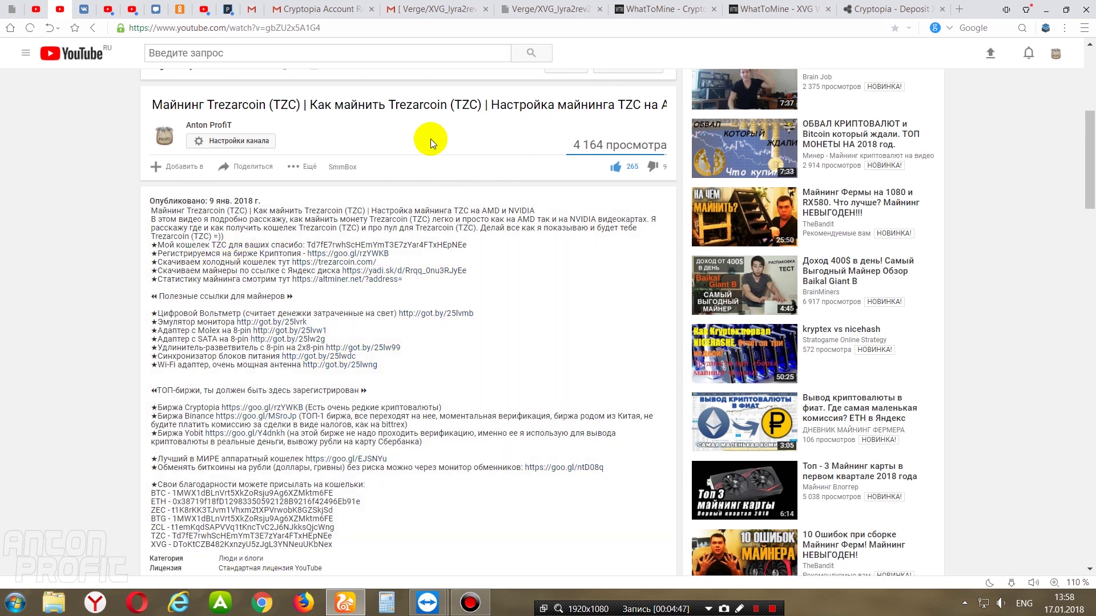
click(558, 11)
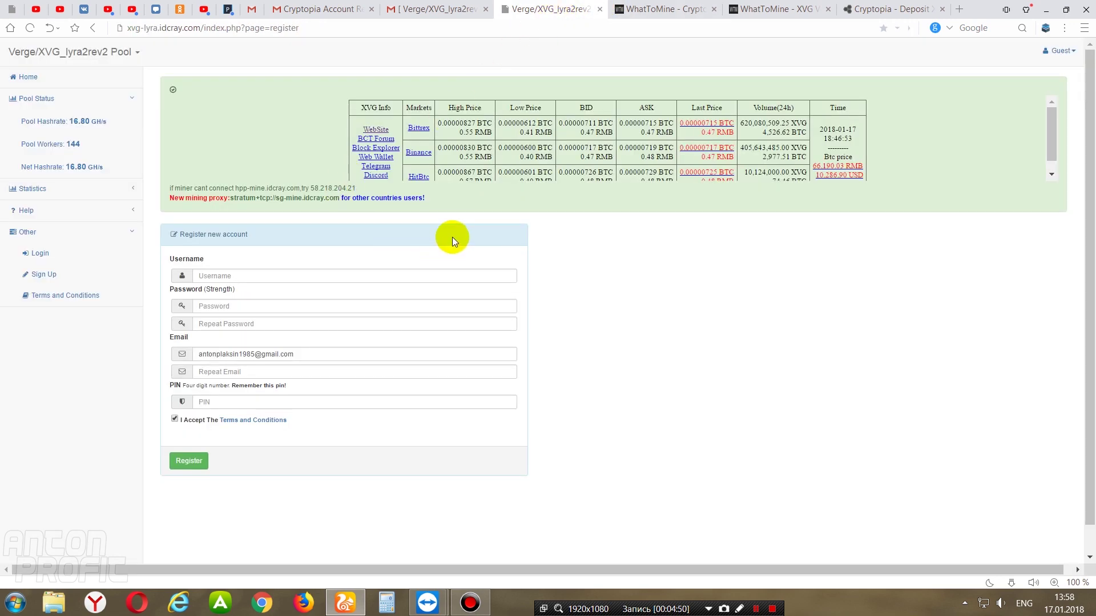
click(308, 278)
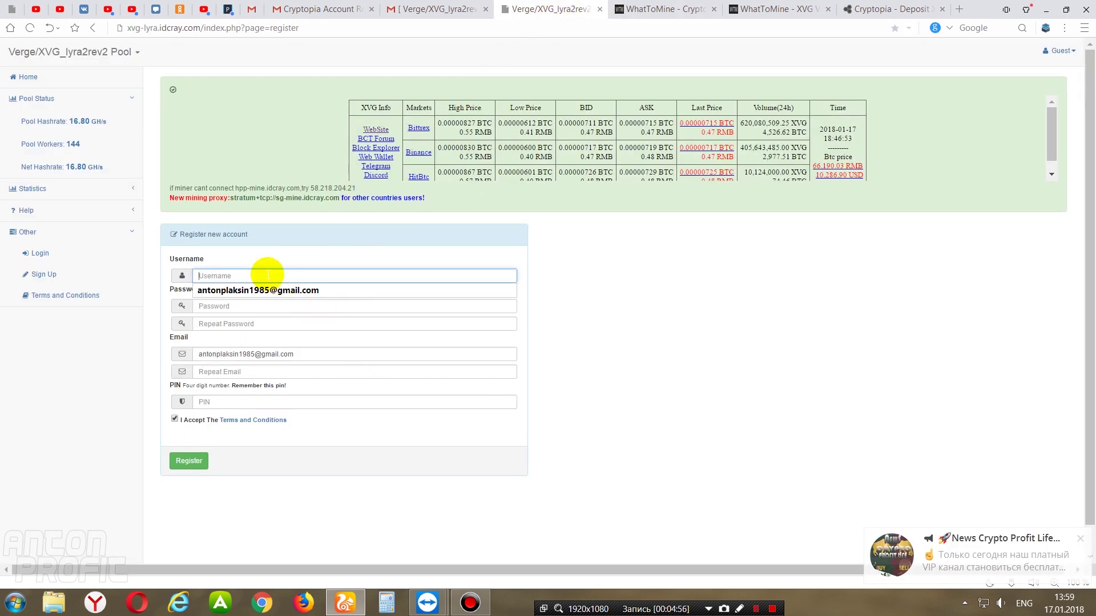
text(prez)
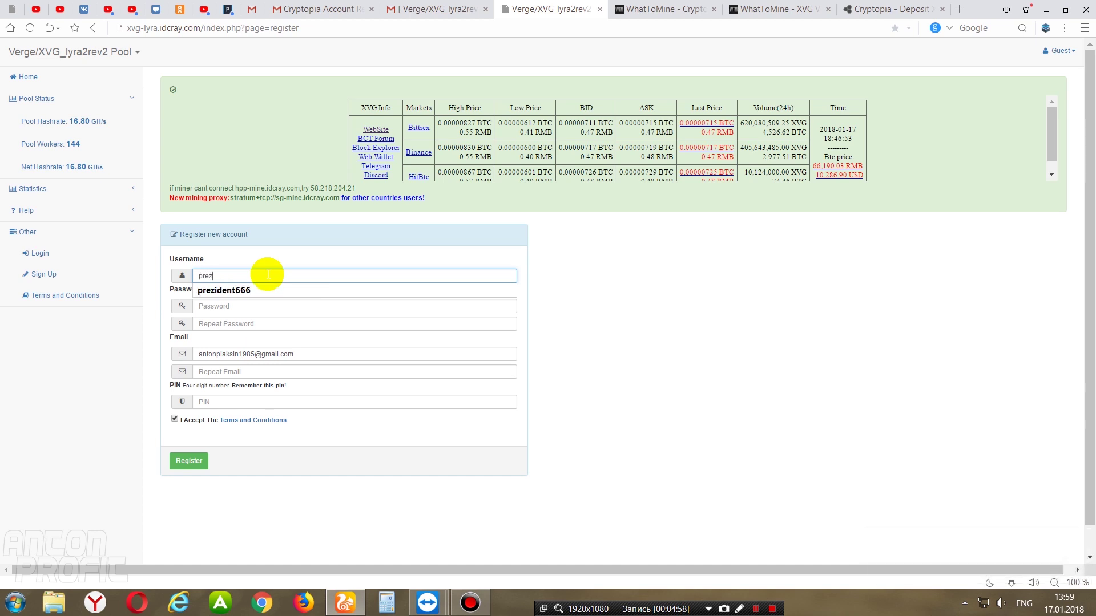
text(ident6666666)
- Enter the account password and repeat it to match
click(293, 306)
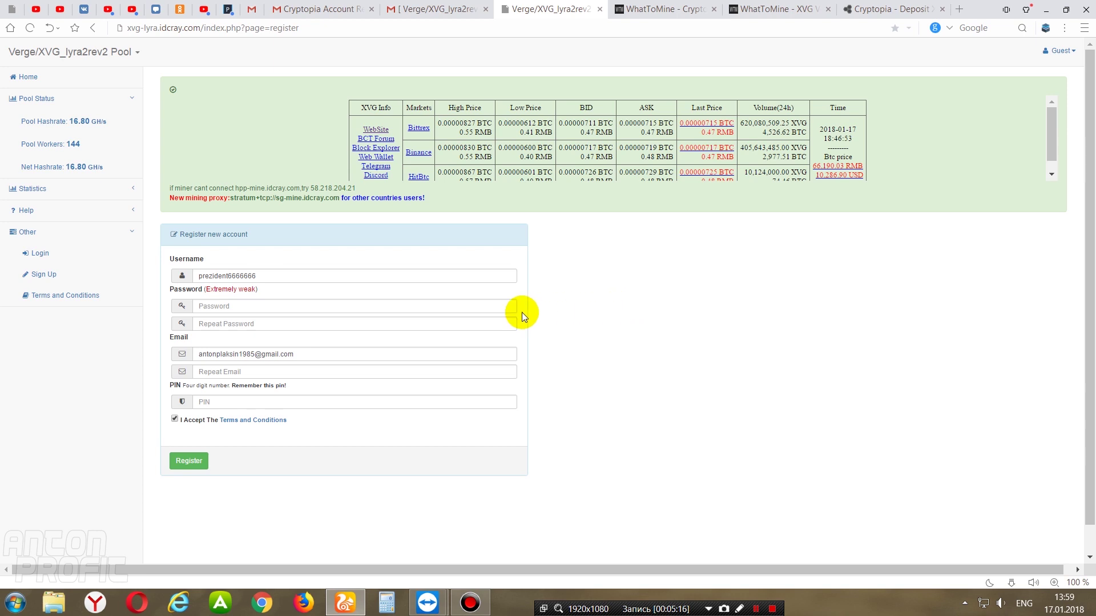
click(286, 307)
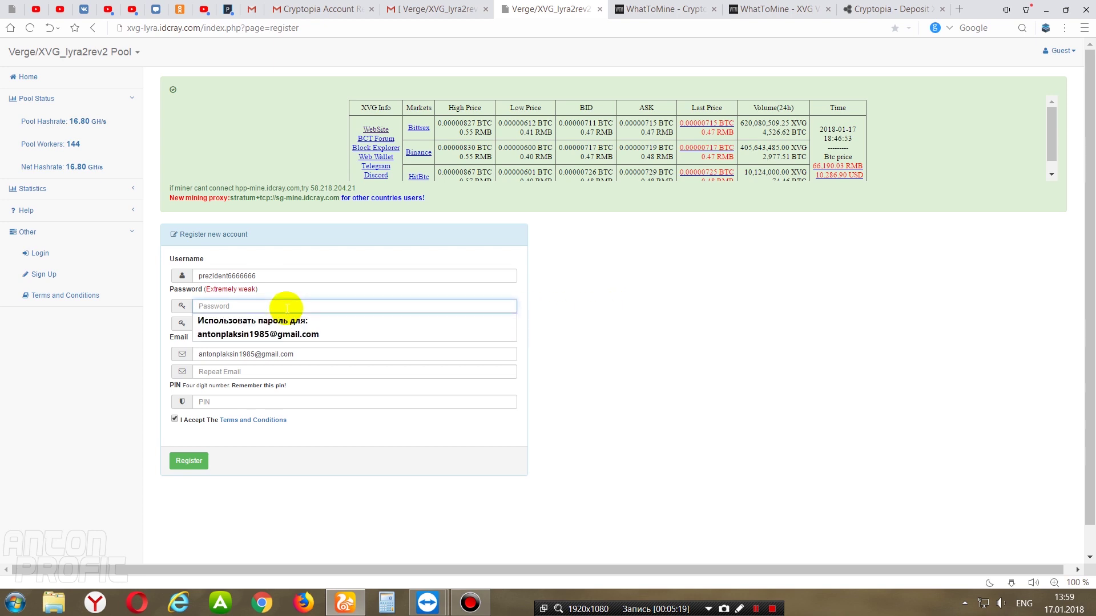
text(*********)
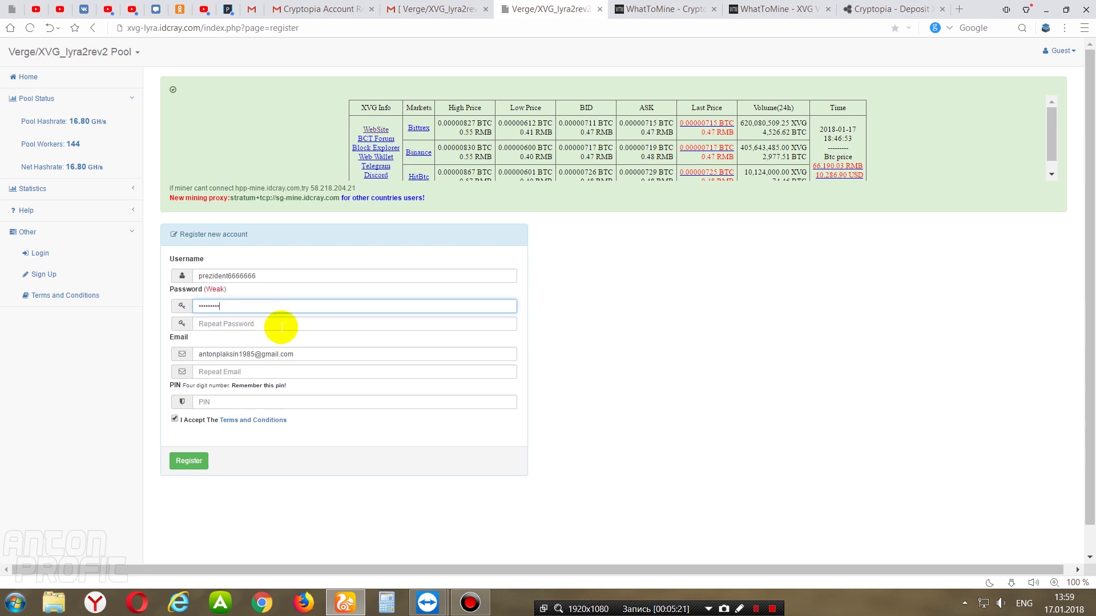
click(281, 323)
text(*********)
click(599, 344)
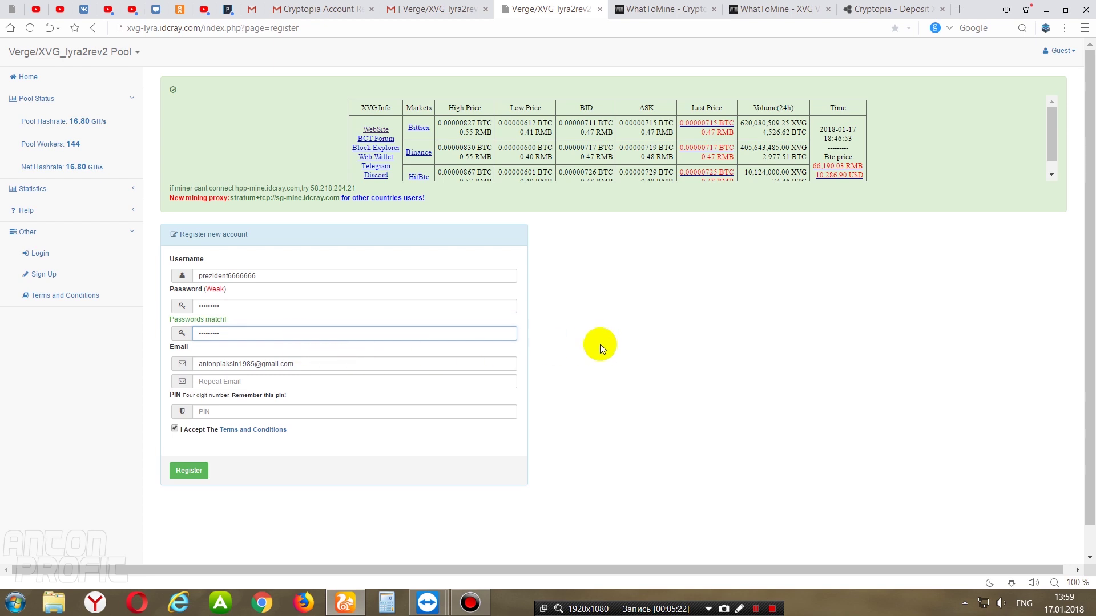
- Check the Email, Repeat Email and PIN fields, then open the pool's verification e-mail
click(299, 365)
click(246, 380)
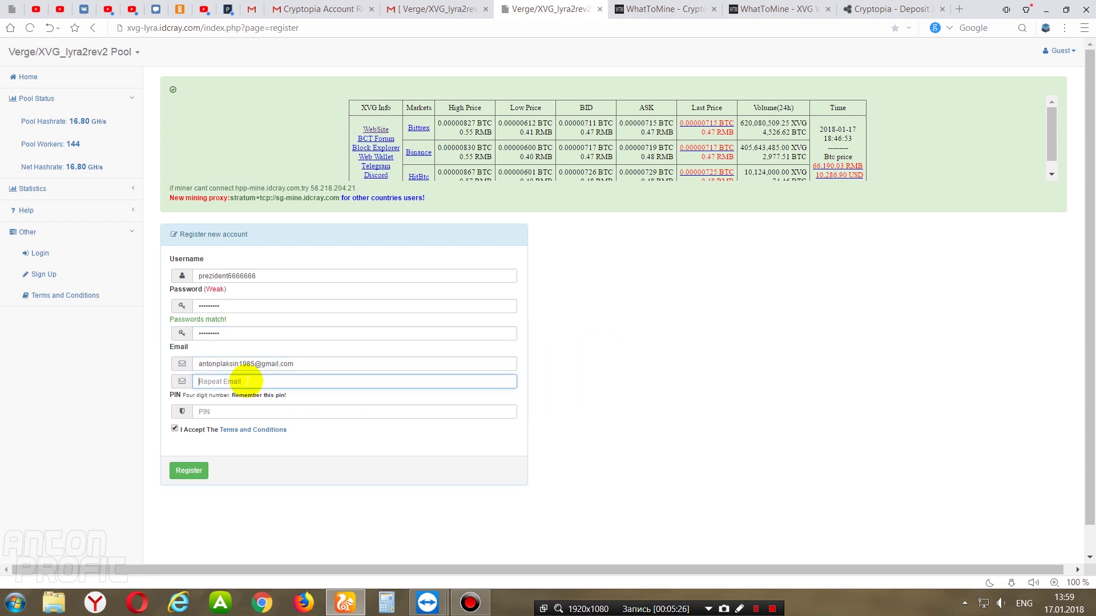
click(244, 411)
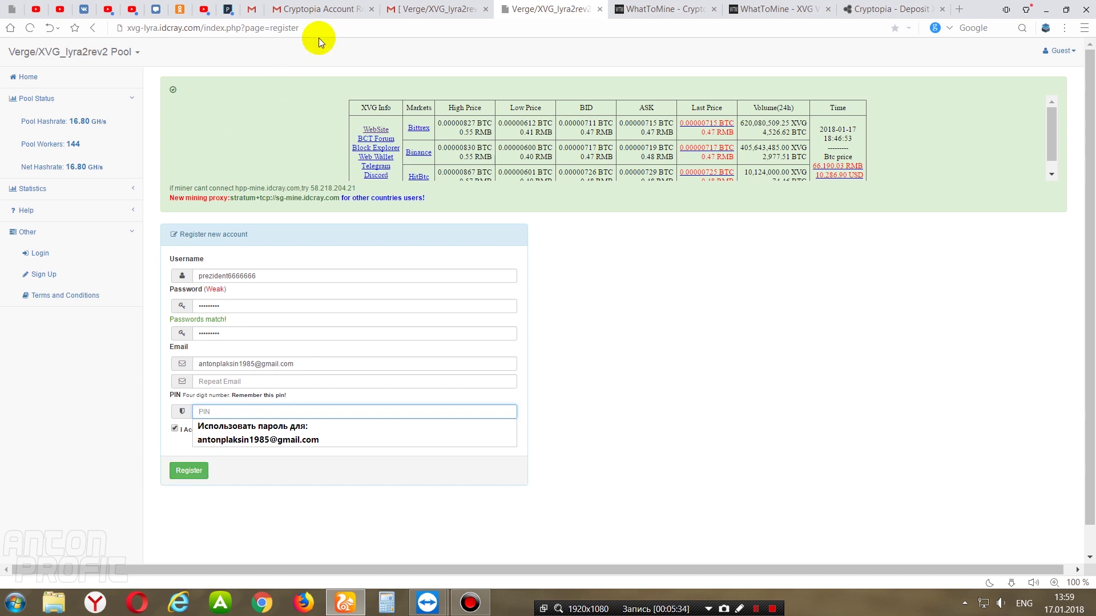
click(439, 9)
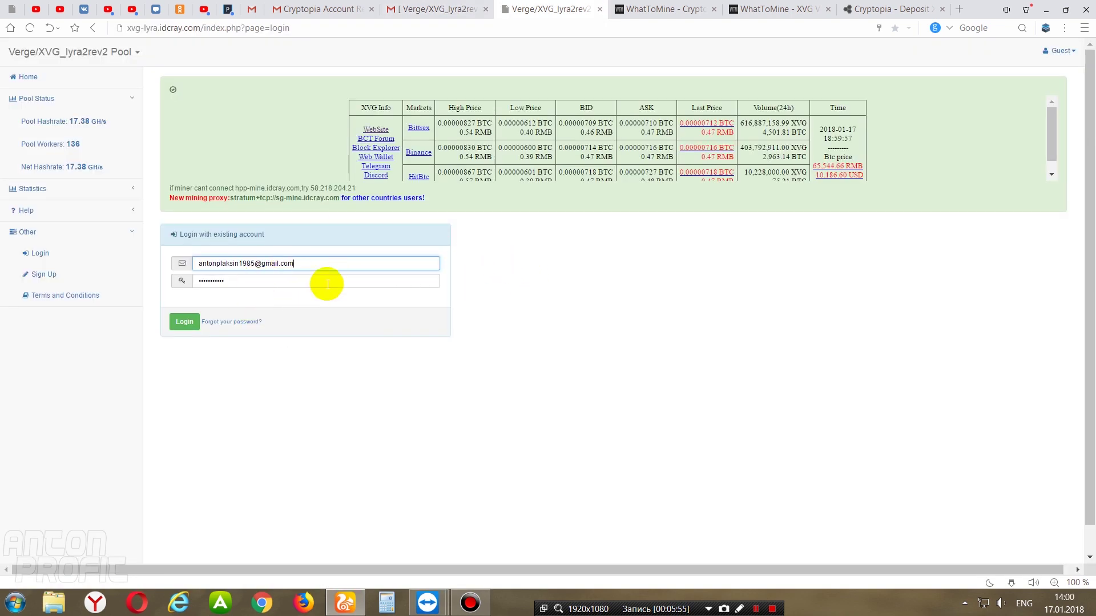
- Log in to the pool and open the Edit Account page under My Account
drag(197, 263, 274, 264)
click(274, 265)
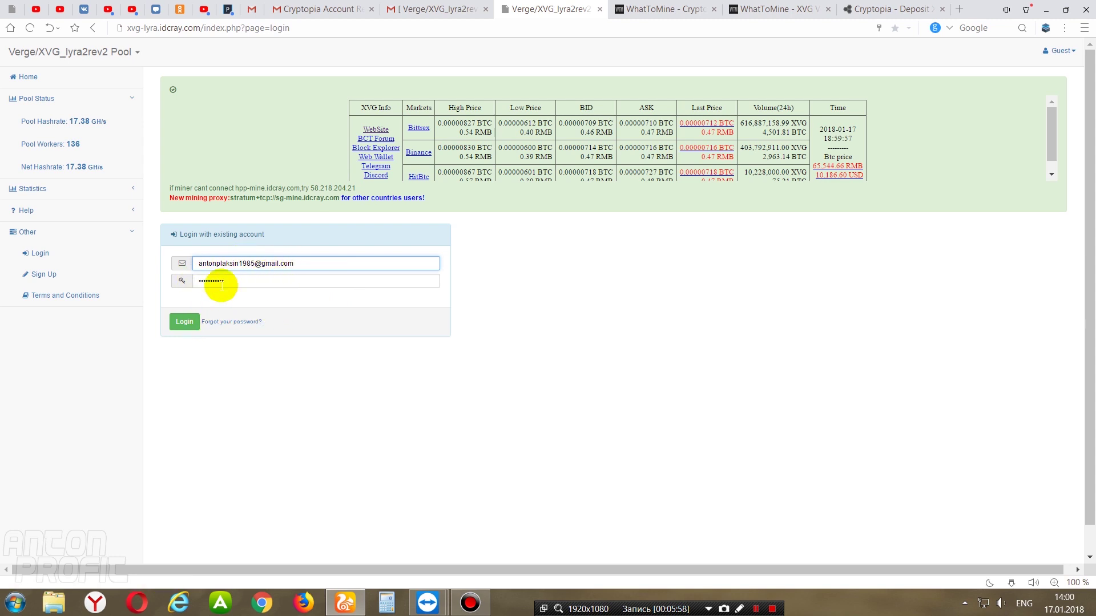
click(183, 323)
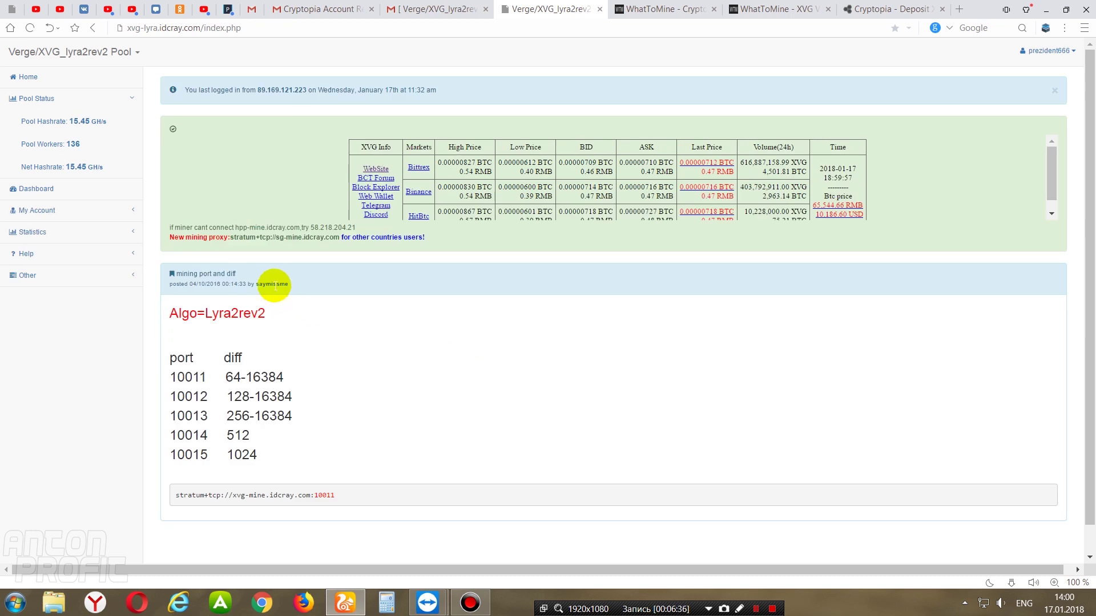
click(112, 213)
click(89, 171)
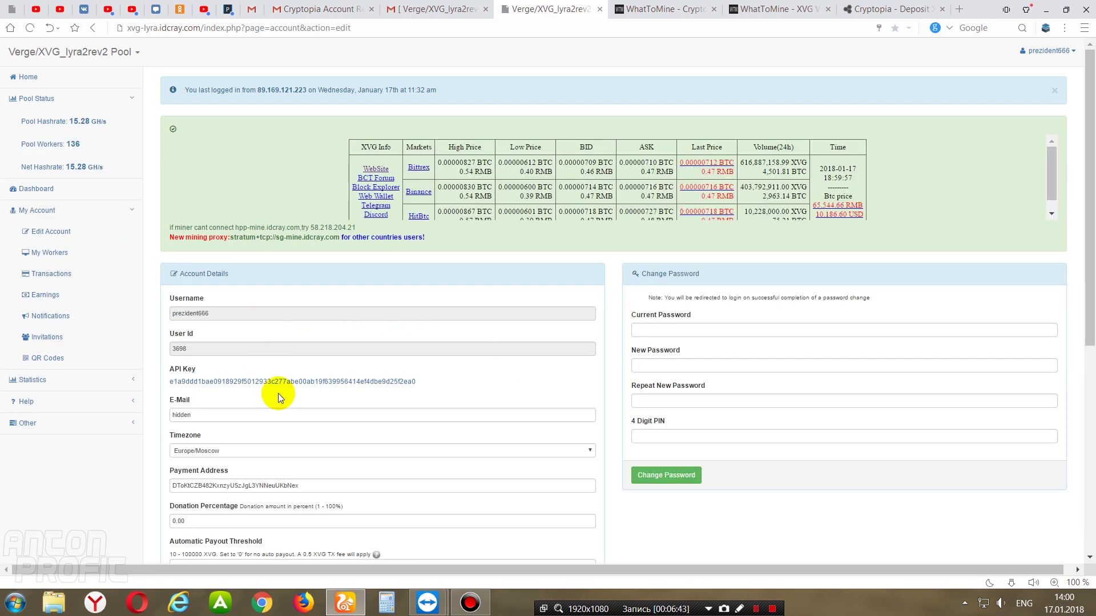
scroll(1092, 194, down, 1)
drag(1091, 194, 1090, 308)
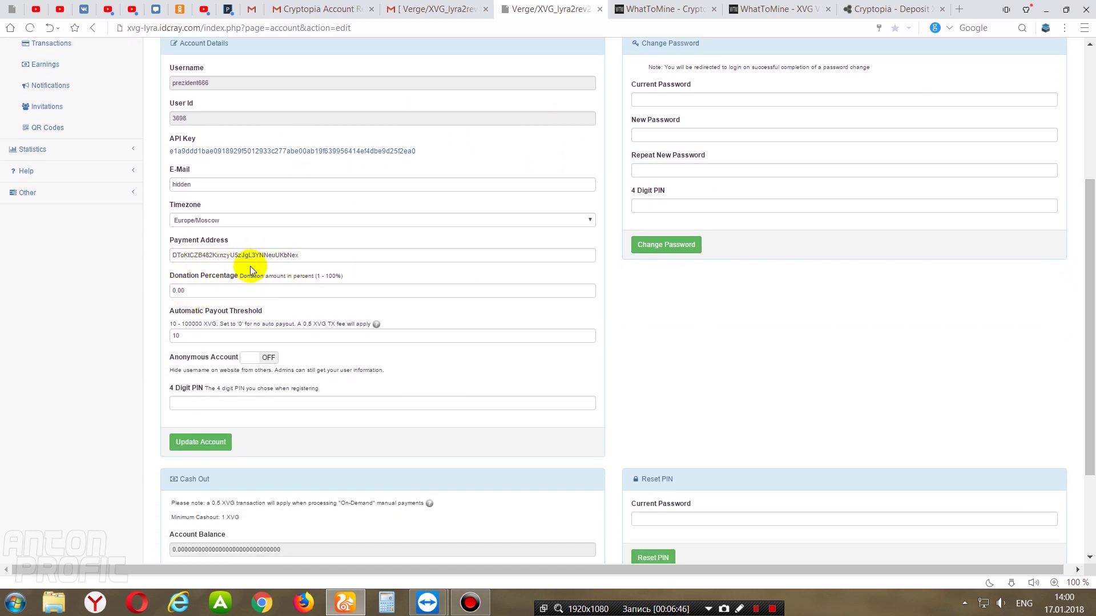
- Copy the Cryptopia Verge deposit address and paste it as the pool's Payment Address
click(307, 255)
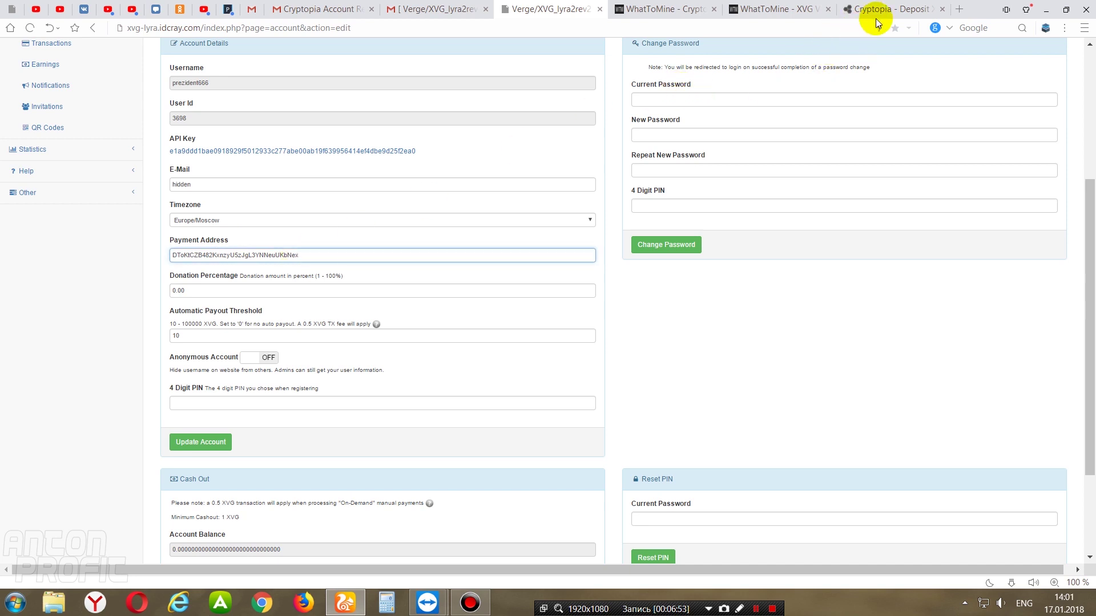
click(891, 10)
drag(536, 298, 390, 301)
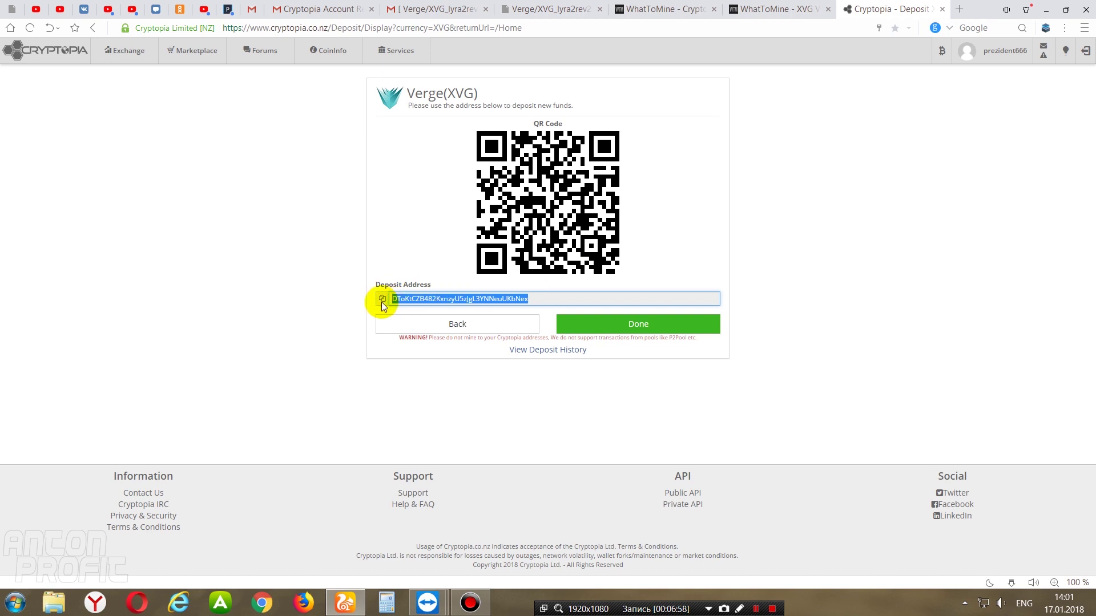
click(381, 301)
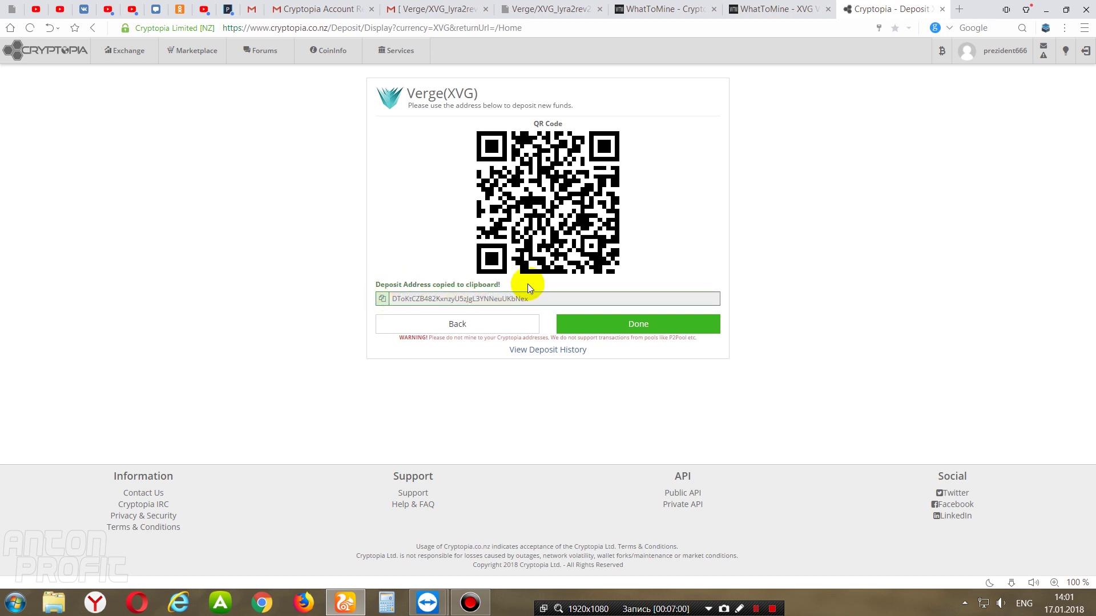
click(566, 15)
double_click(315, 255)
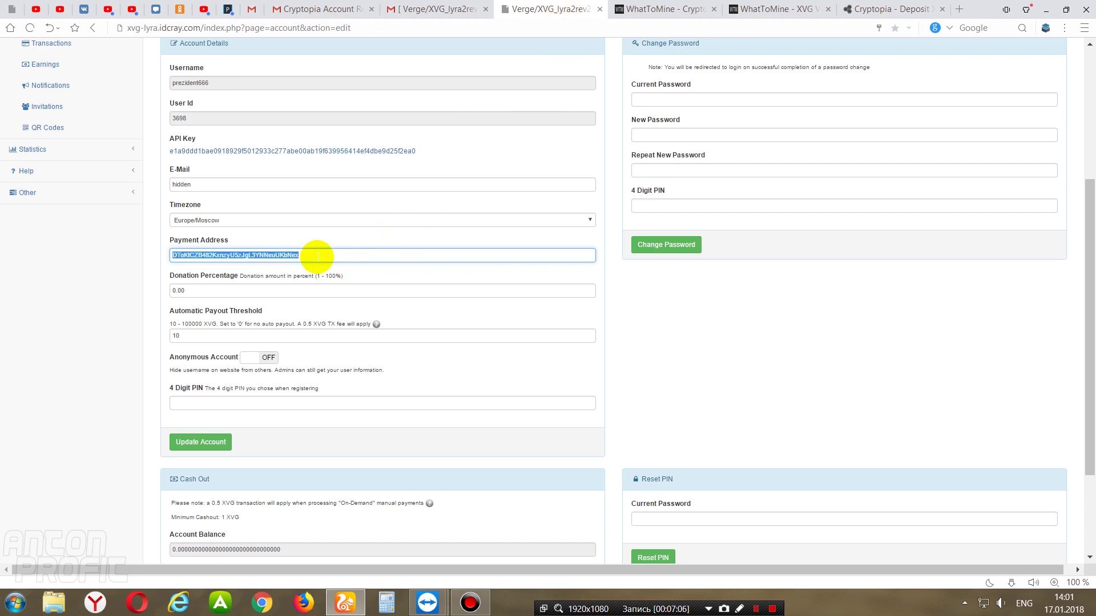
key(ctrl+v)
click(415, 280)
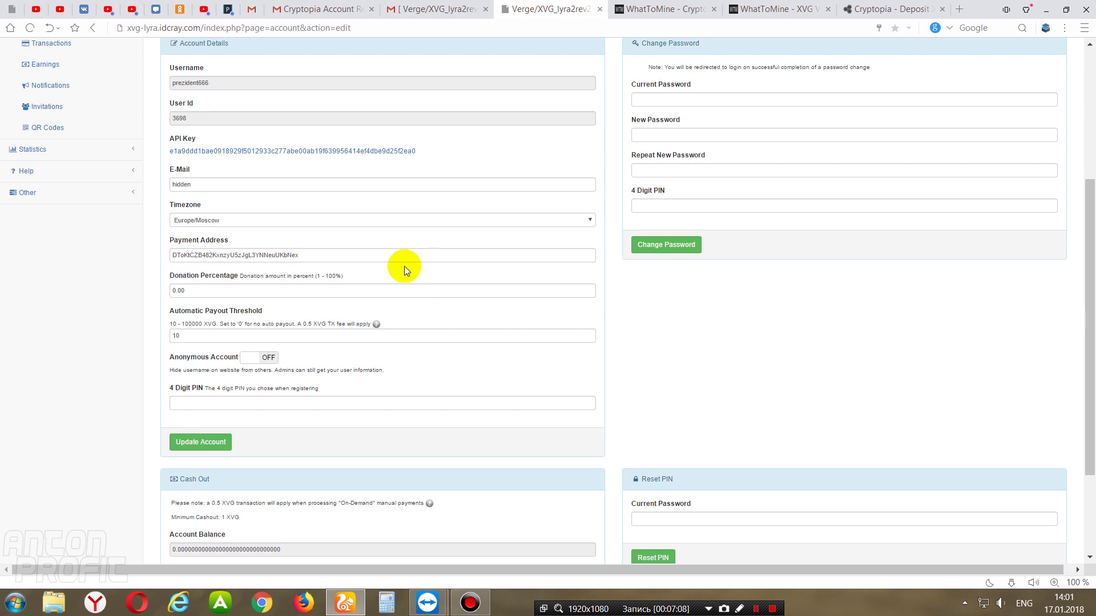
- Keep the Automatic Payout Threshold at 10 and enter the 4 Digit PIN
drag(193, 293, 161, 292)
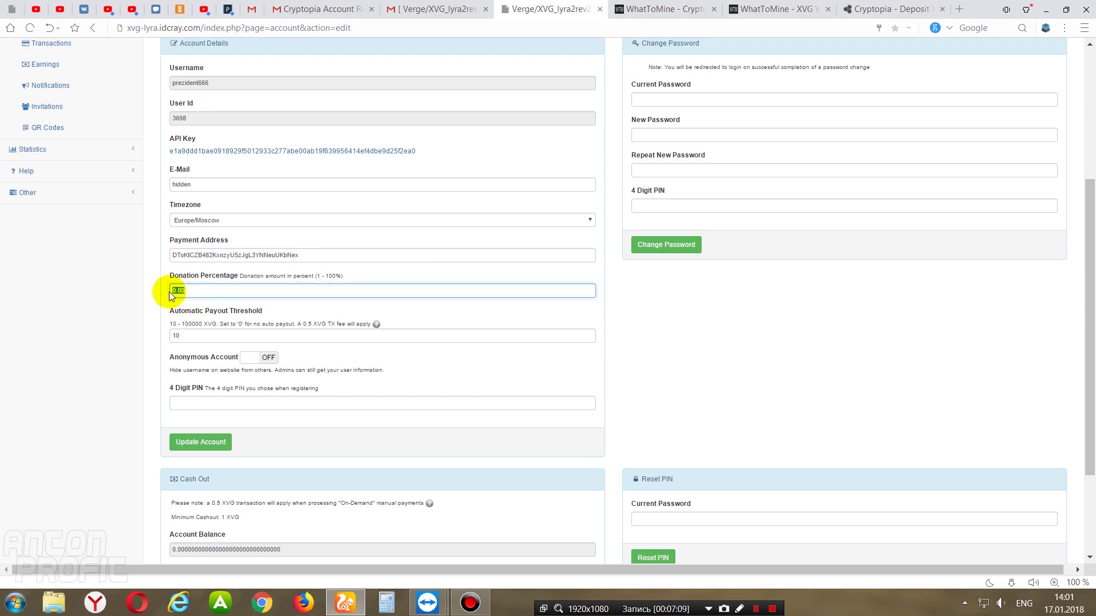
click(197, 338)
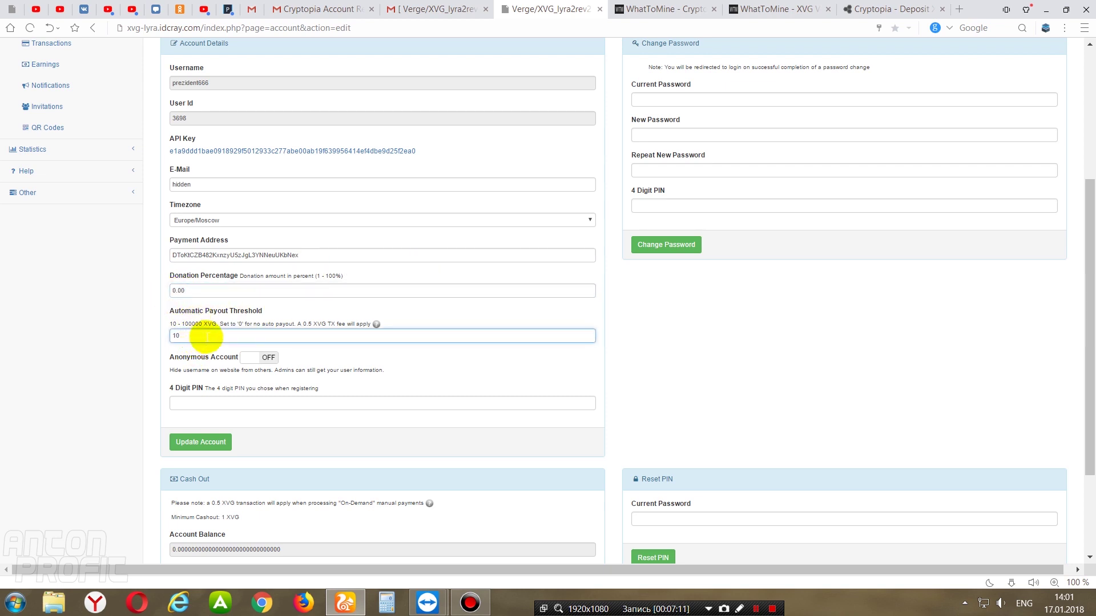
double_click(172, 336)
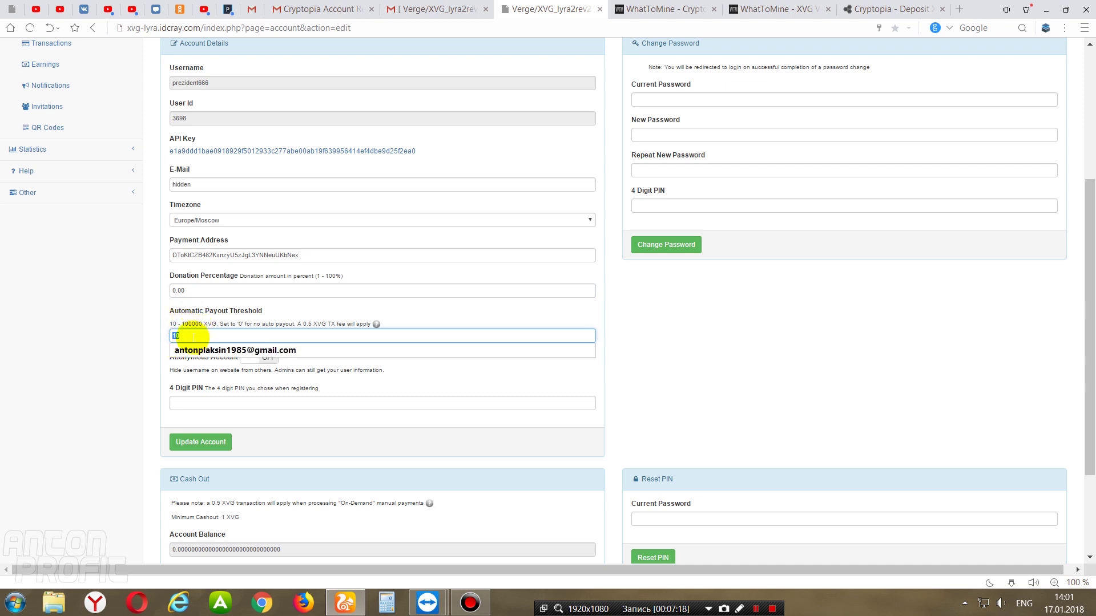
click(166, 335)
click(344, 356)
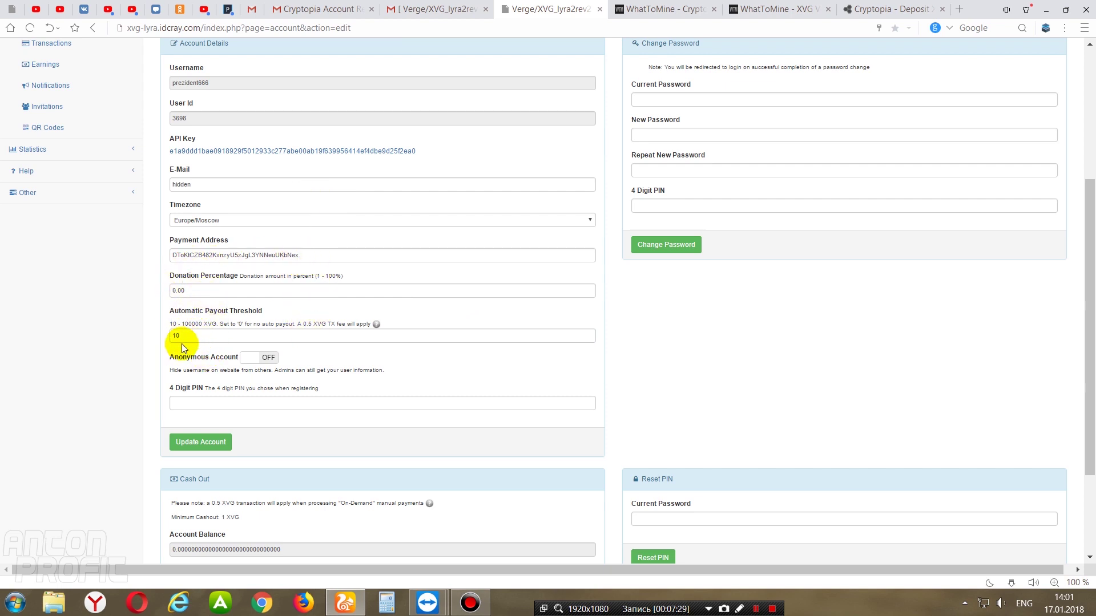
click(197, 406)
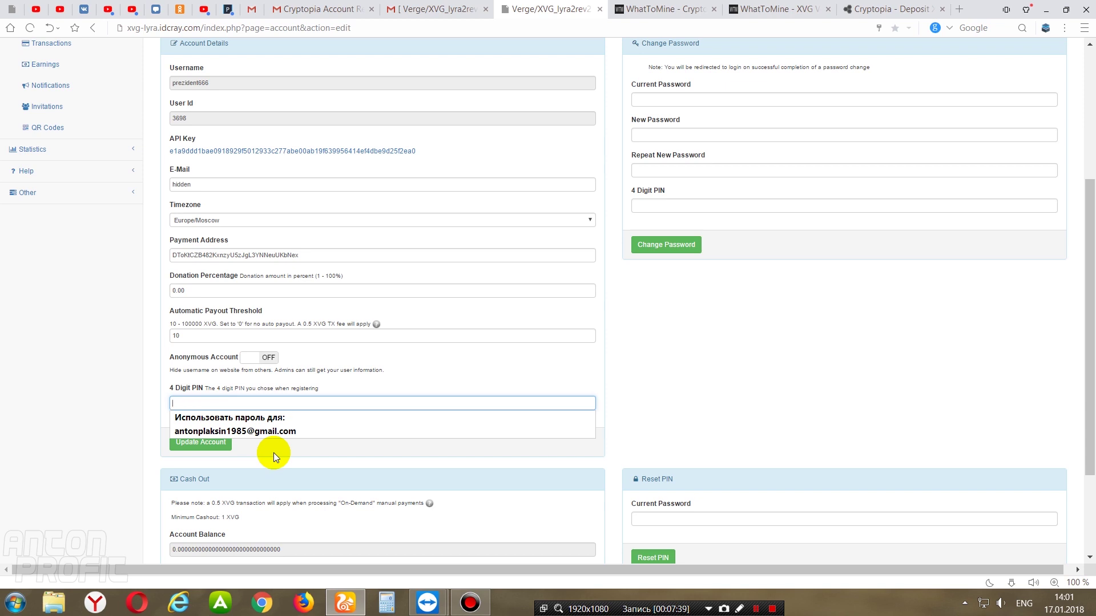
text(****)
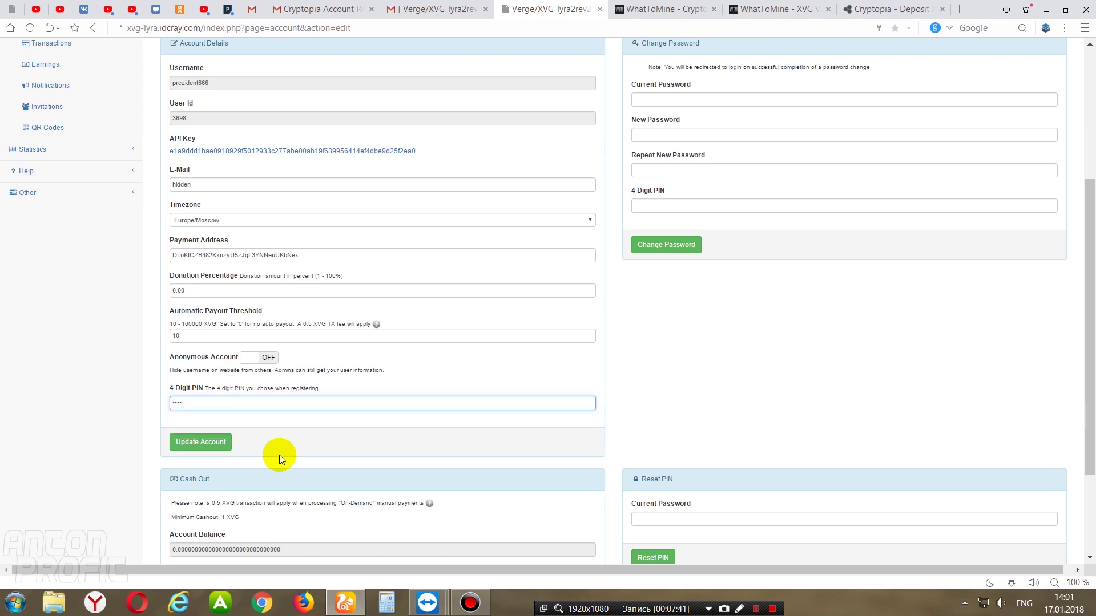
- Save with Update Account and view the dashboard showing My Hashrate of 354.69 MH/s
click(207, 445)
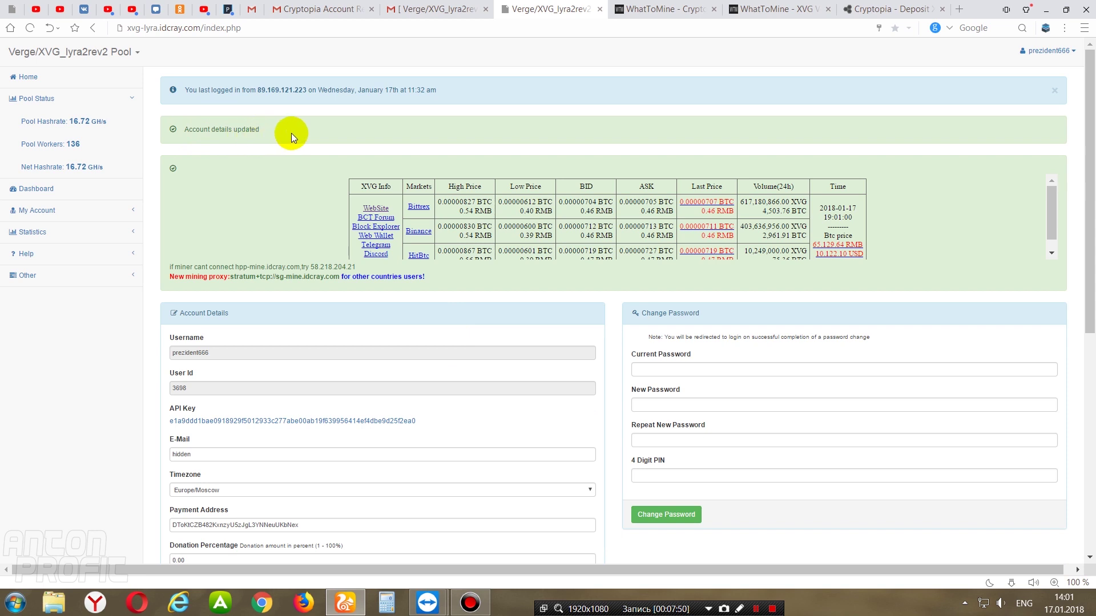
drag(1089, 167, 1092, 350)
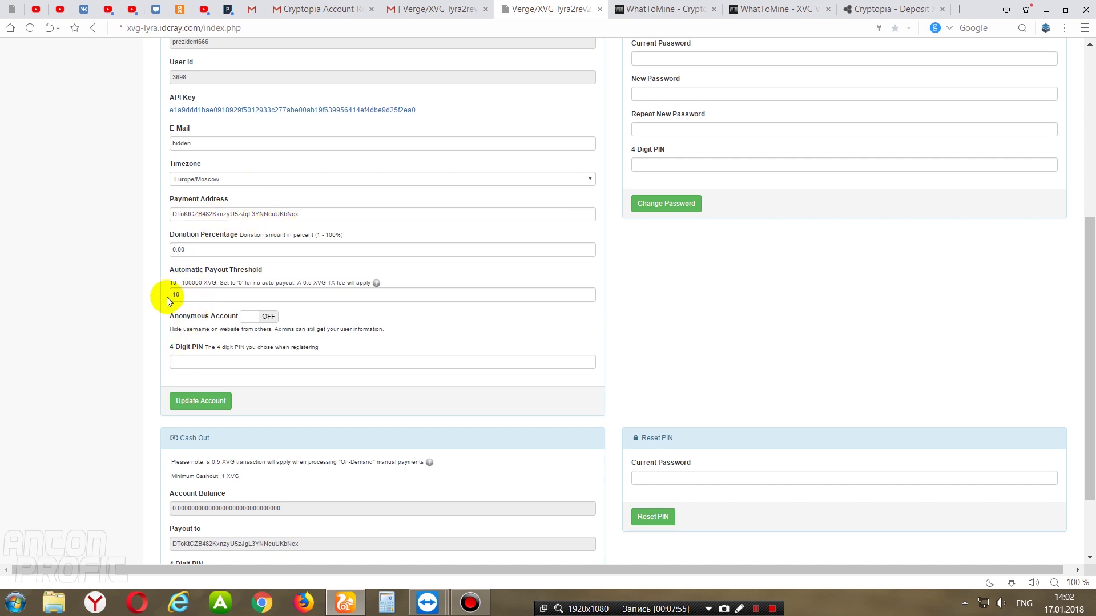
drag(1087, 343, 1090, 160)
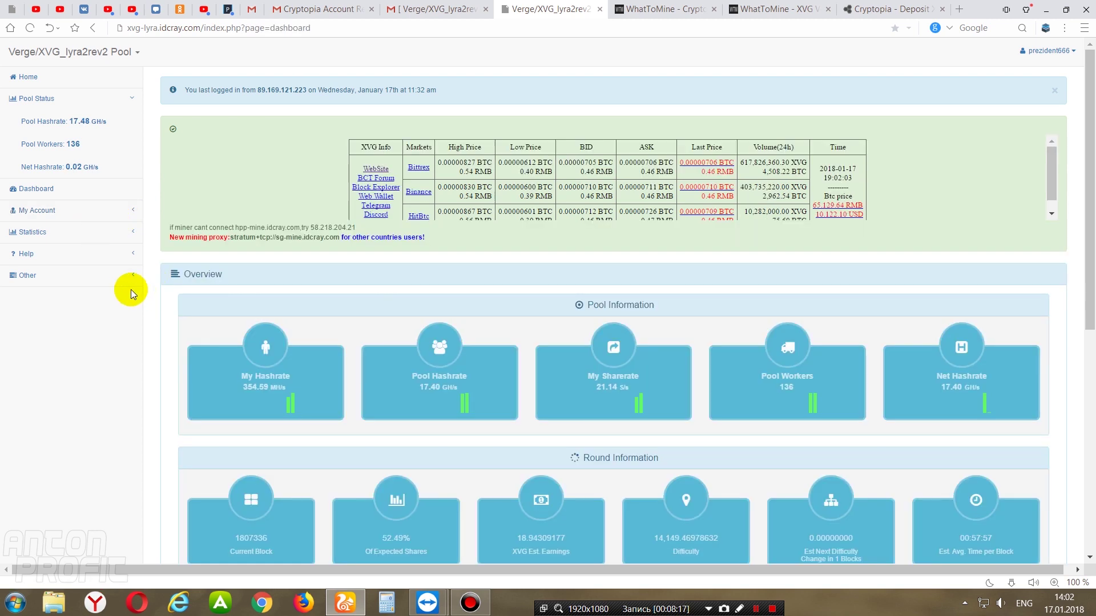
click(126, 212)
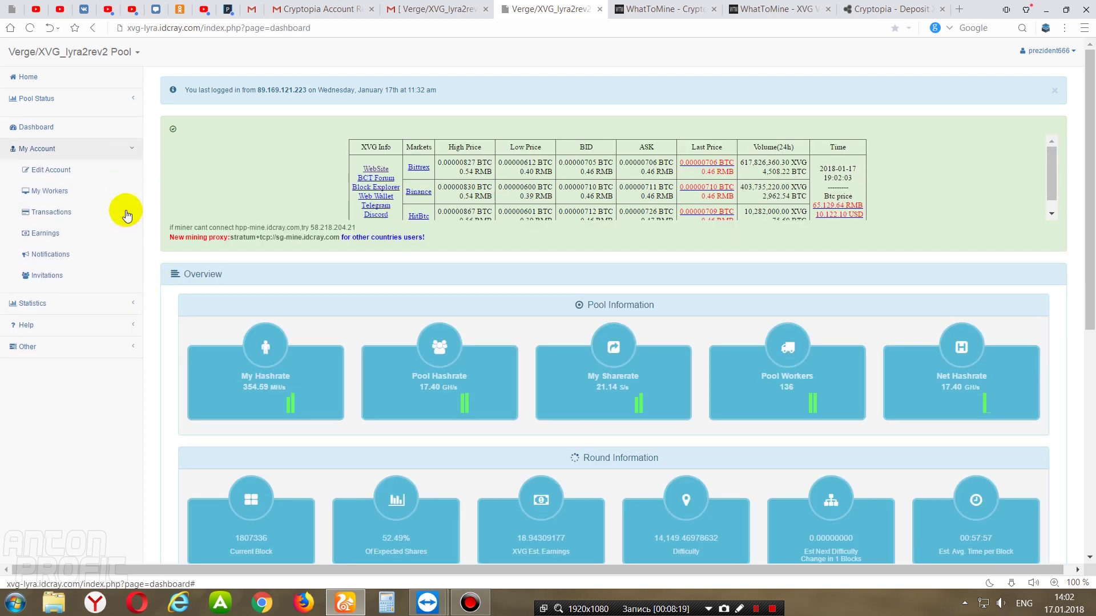
- In My Workers, add a second worker with a new name and password
click(60, 190)
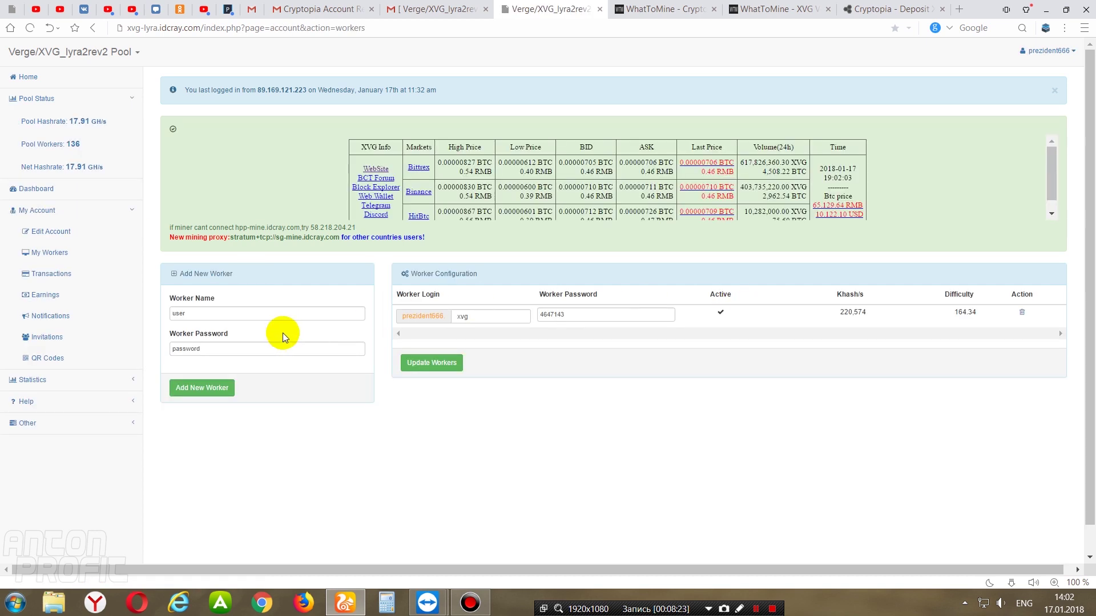
double_click(205, 314)
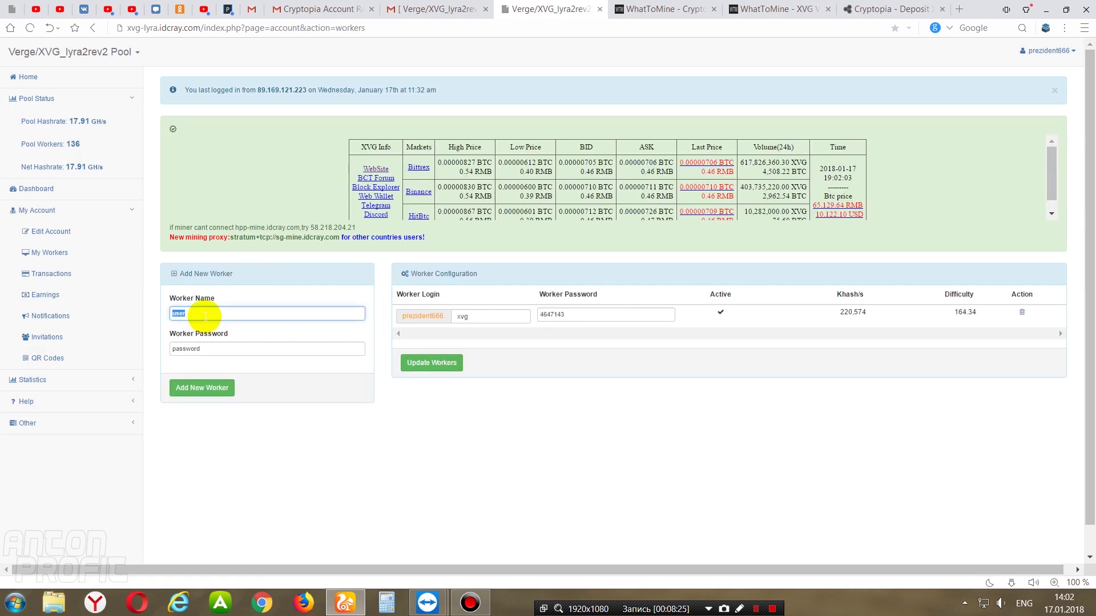
text(prezident666)
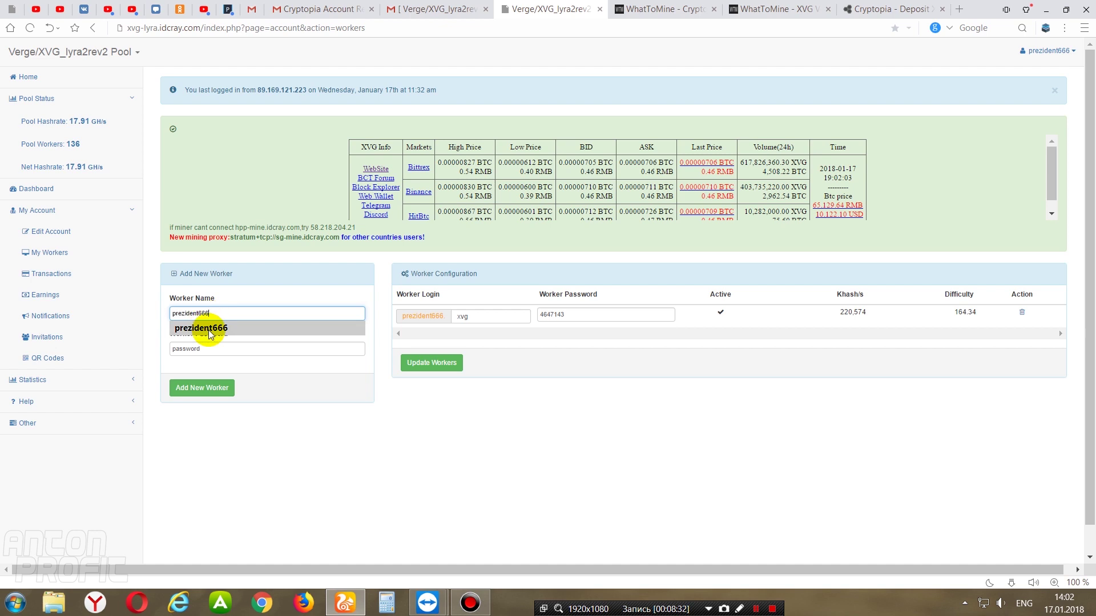
click(201, 327)
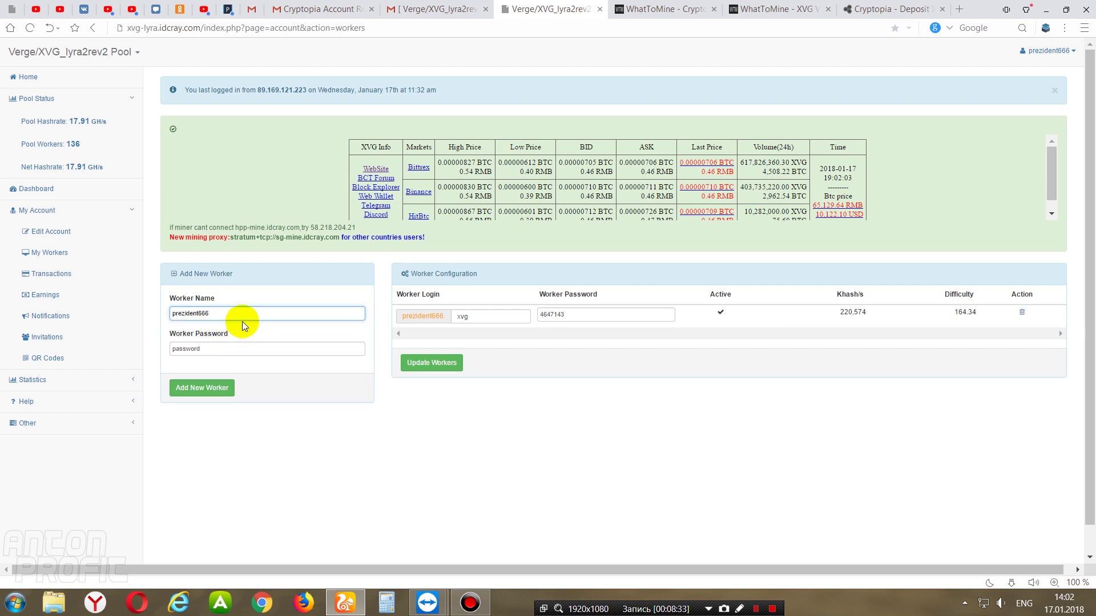
click(211, 349)
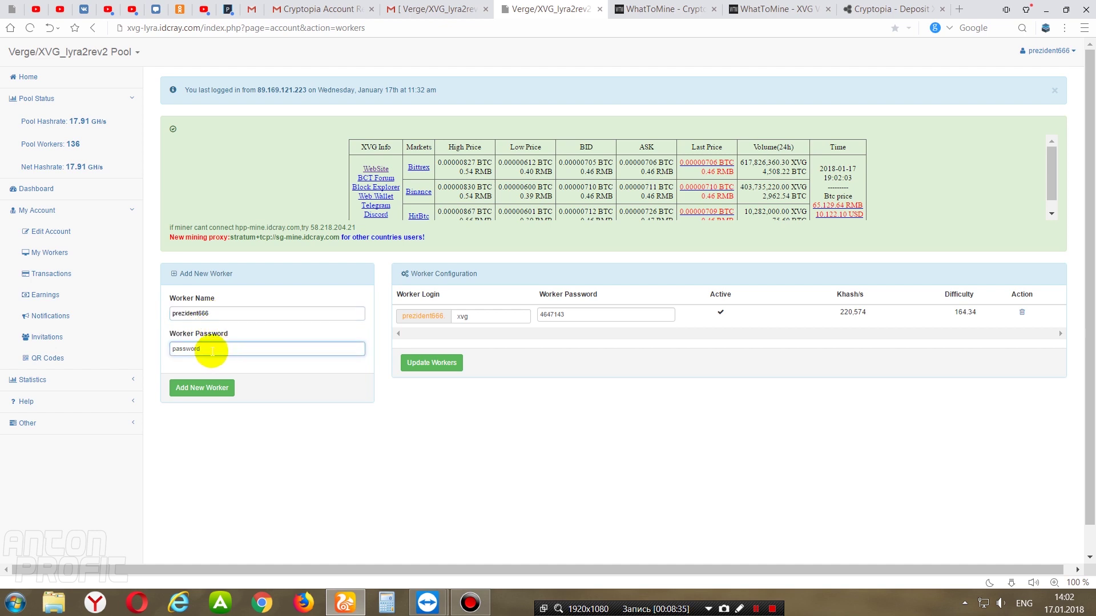
drag(212, 351, 158, 355)
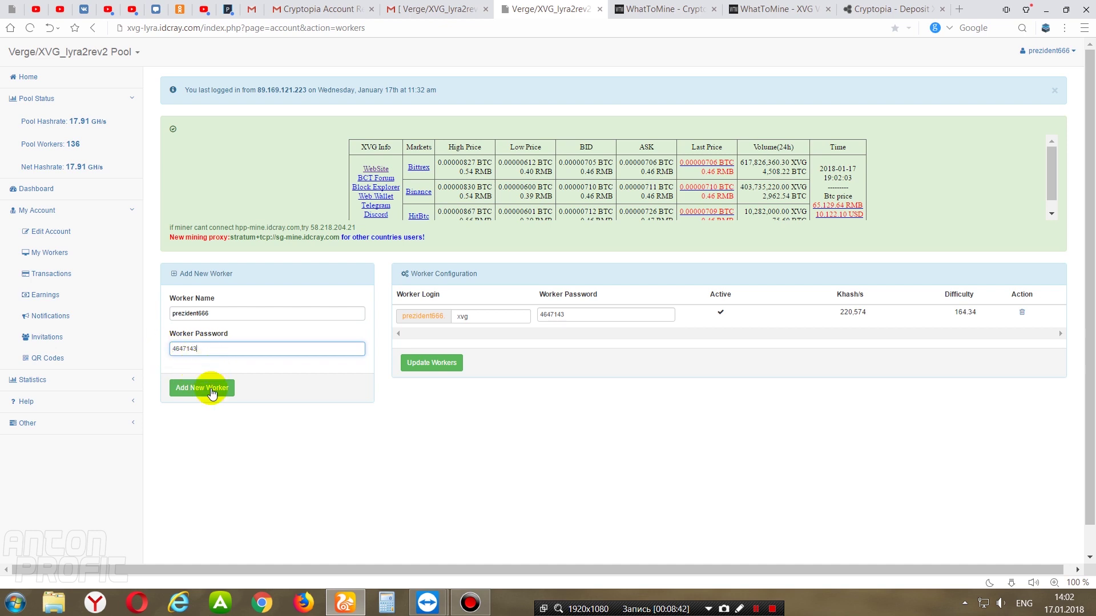
click(194, 390)
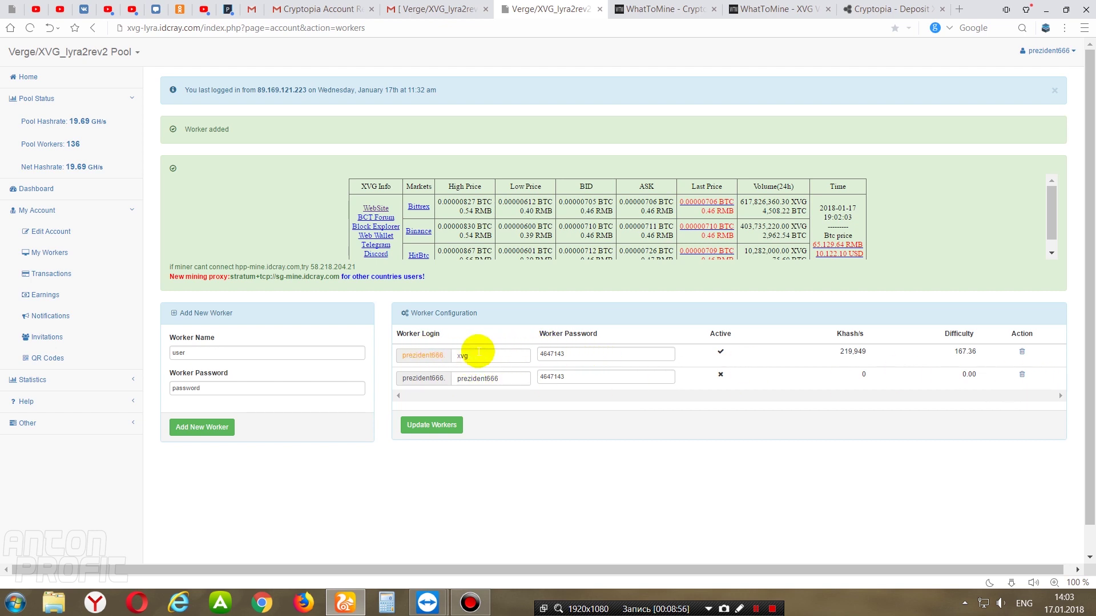
- Delete the new worker, leaving only the xvg worker, then return to the YouTube page
click(1022, 376)
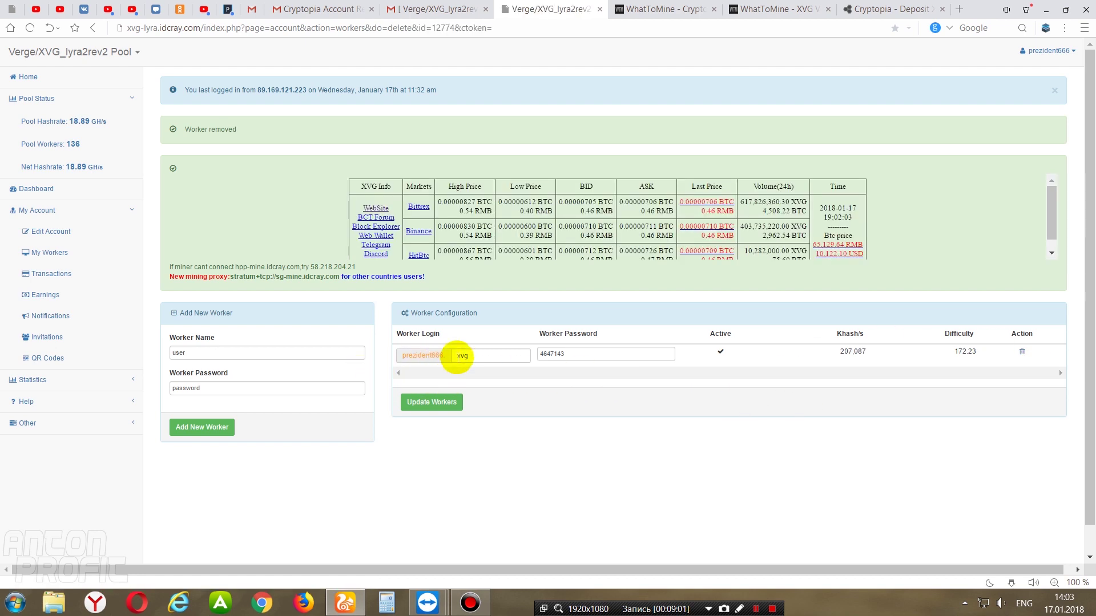
drag(448, 361, 402, 356)
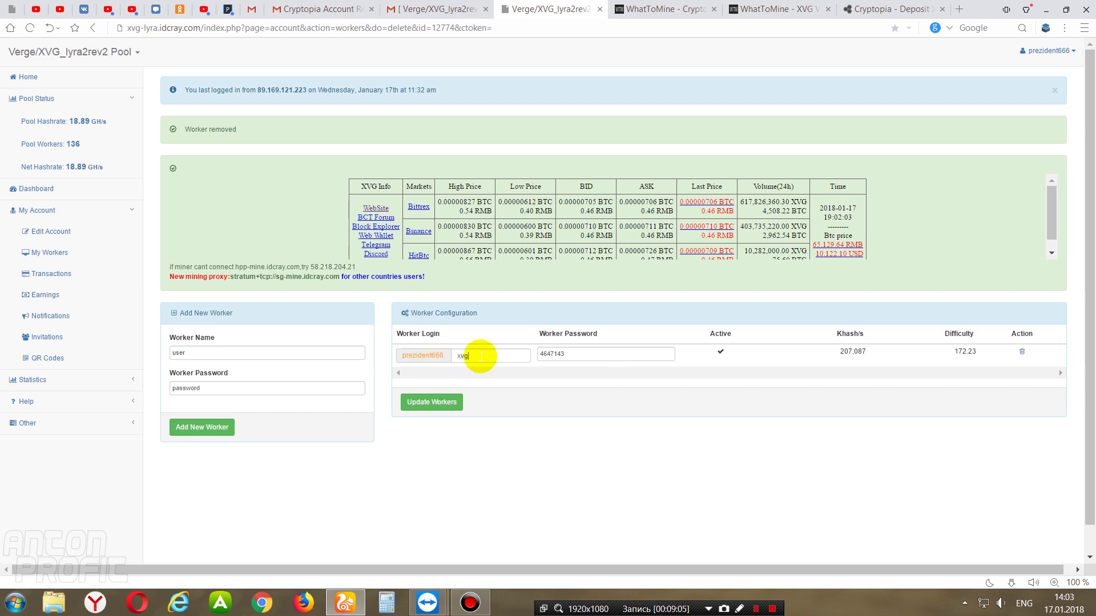
drag(593, 355, 538, 357)
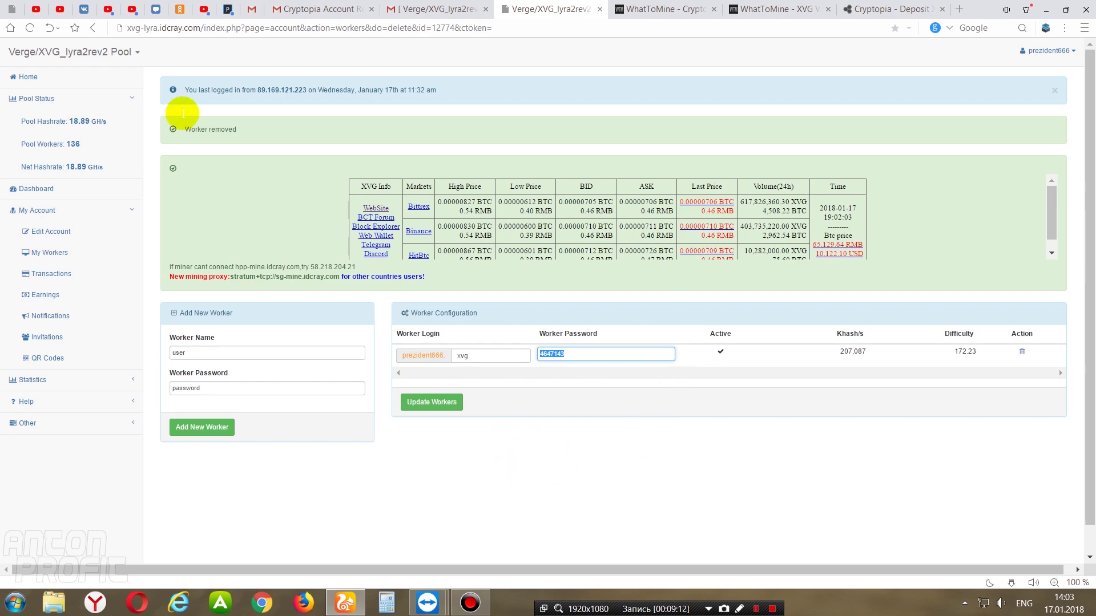
click(60, 8)
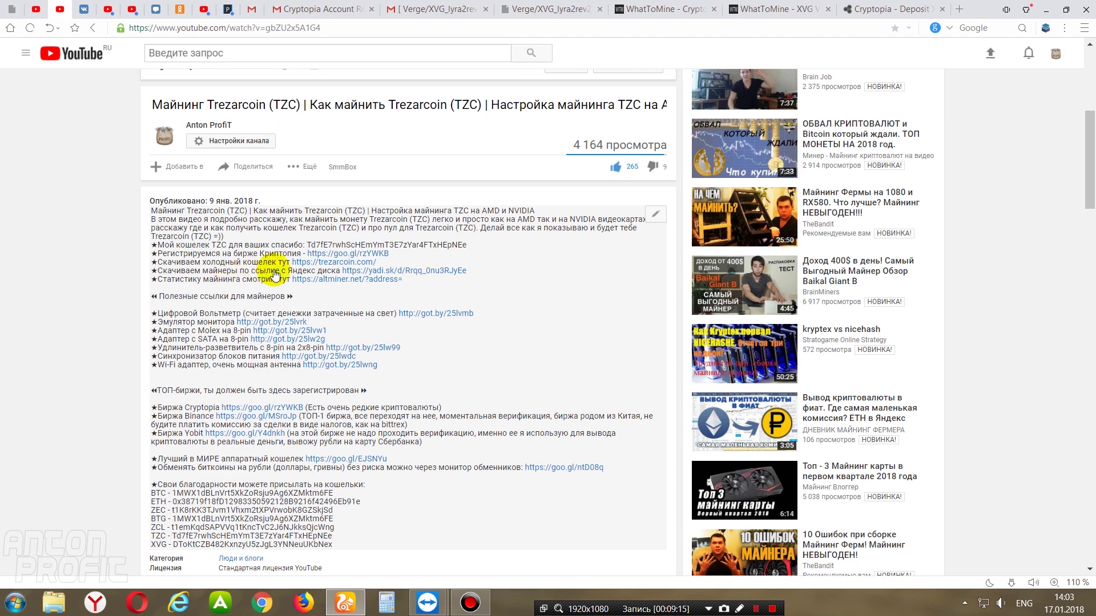
- Download Trezarcoin (TZC) AMD+Nvidia.rar (18.6 MB) from the yadi.sk link and show the downloads list
click(416, 273)
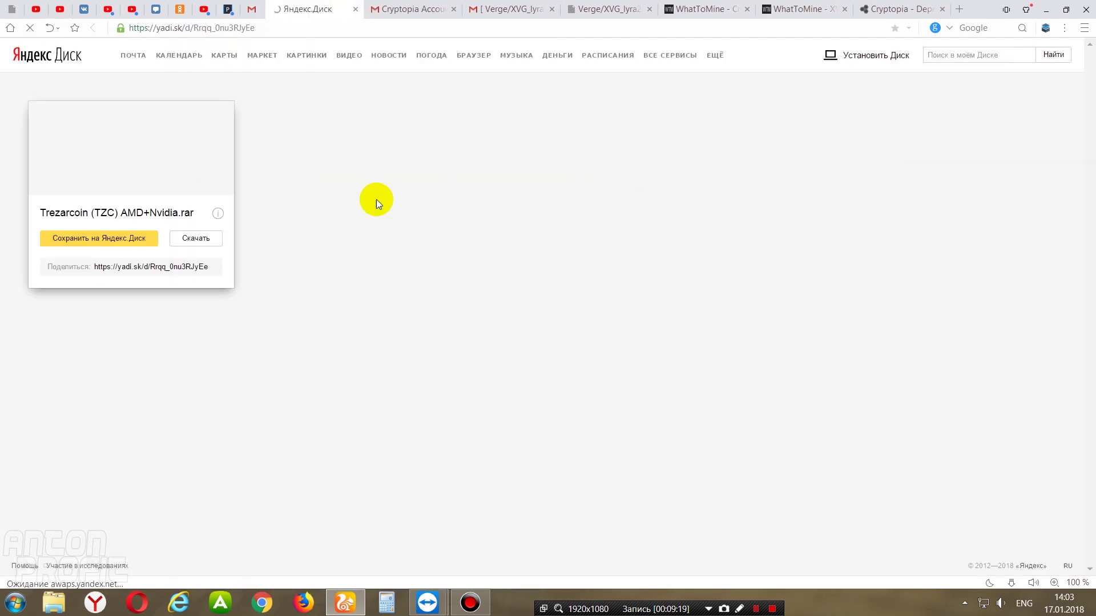
click(207, 243)
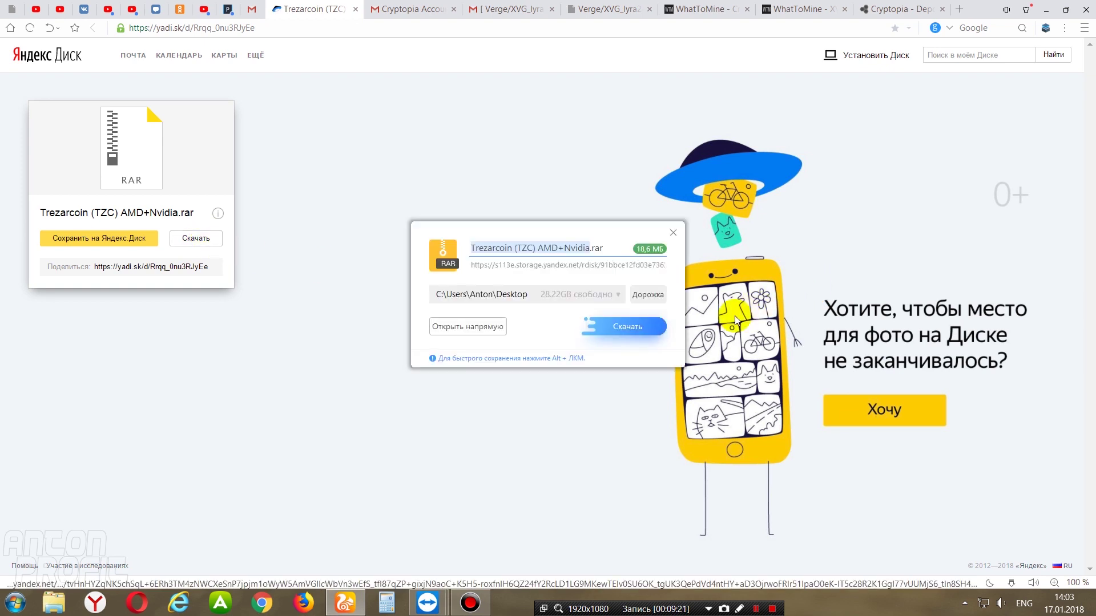
click(642, 330)
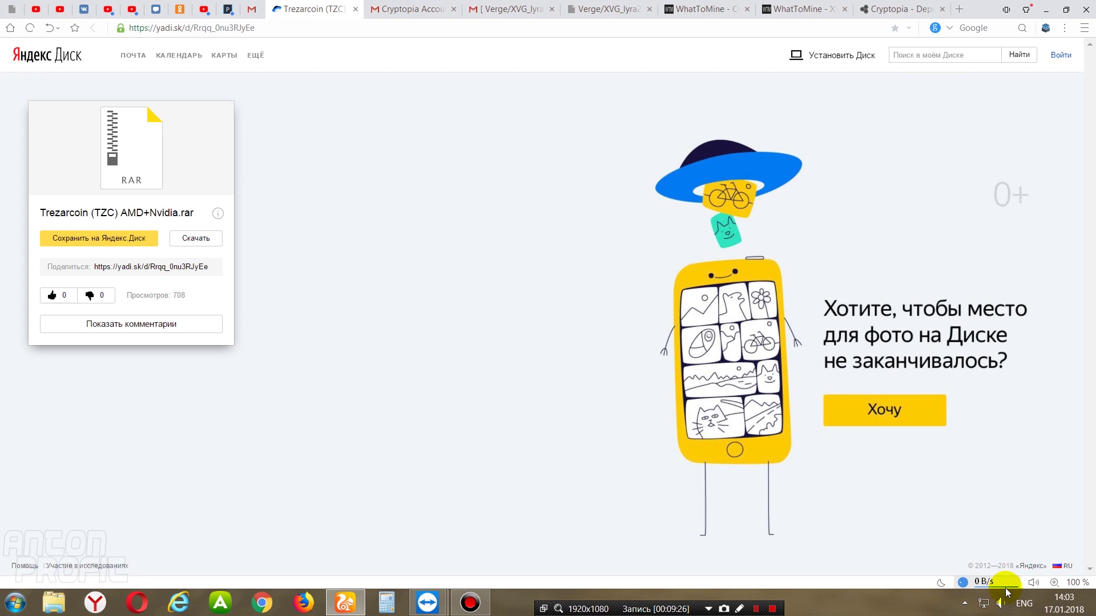
click(1003, 583)
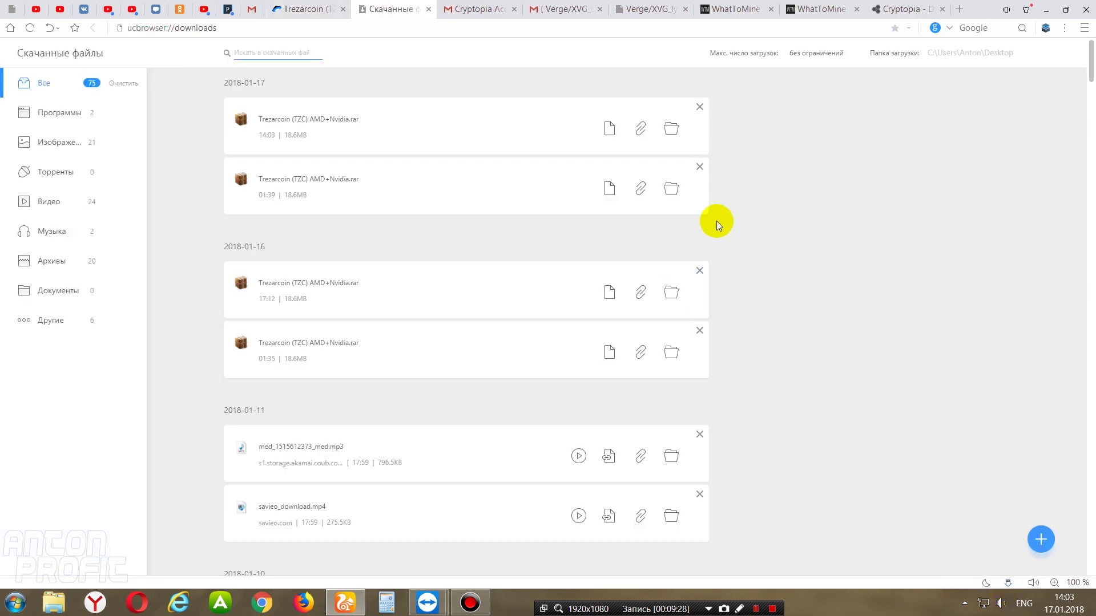
- Cut XVG Lira2Rev2.rar from the download's Desktop folder, then close Explorer and minimize the browser
click(672, 128)
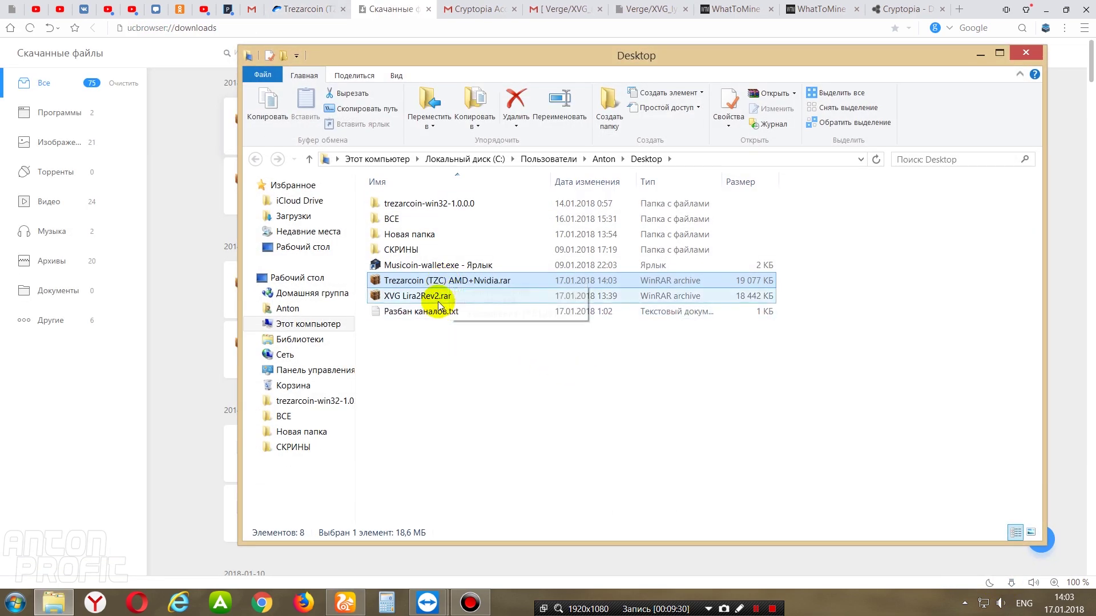
click(439, 301)
right_click(425, 297)
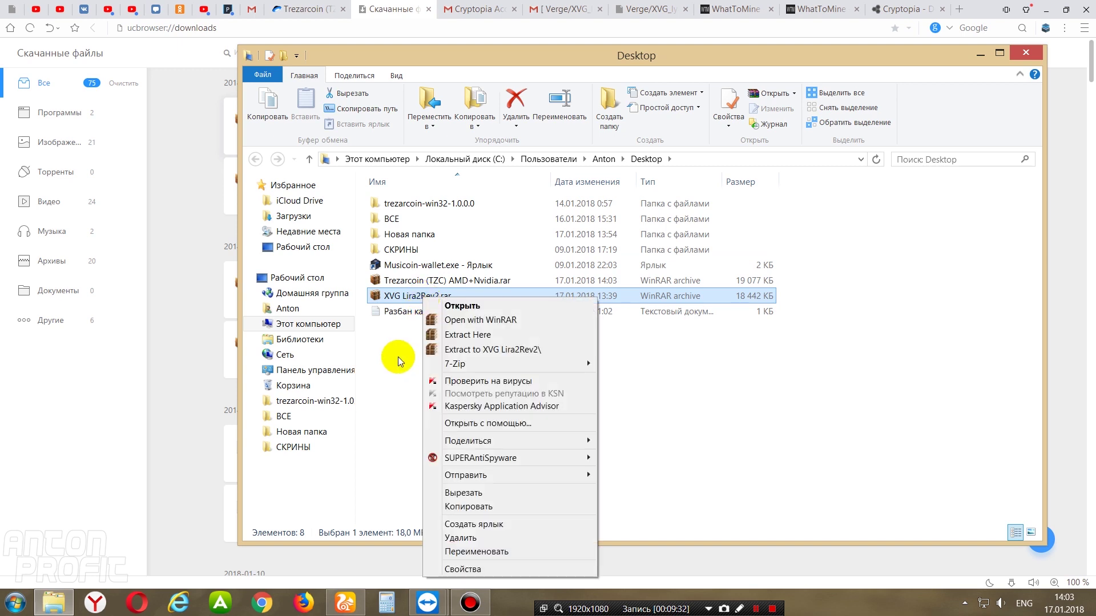
click(398, 301)
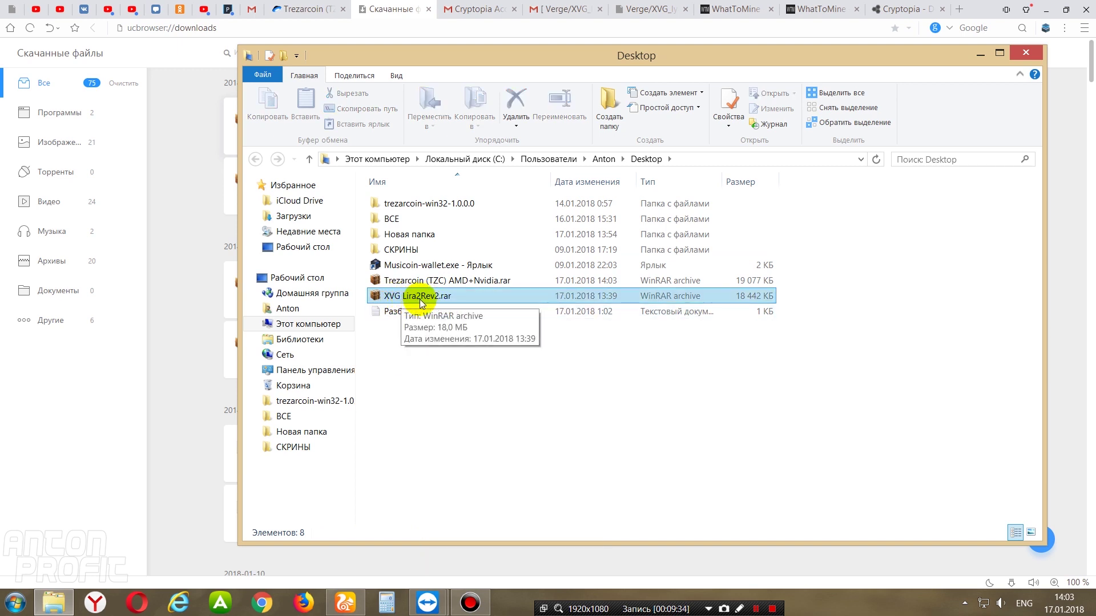
click(406, 336)
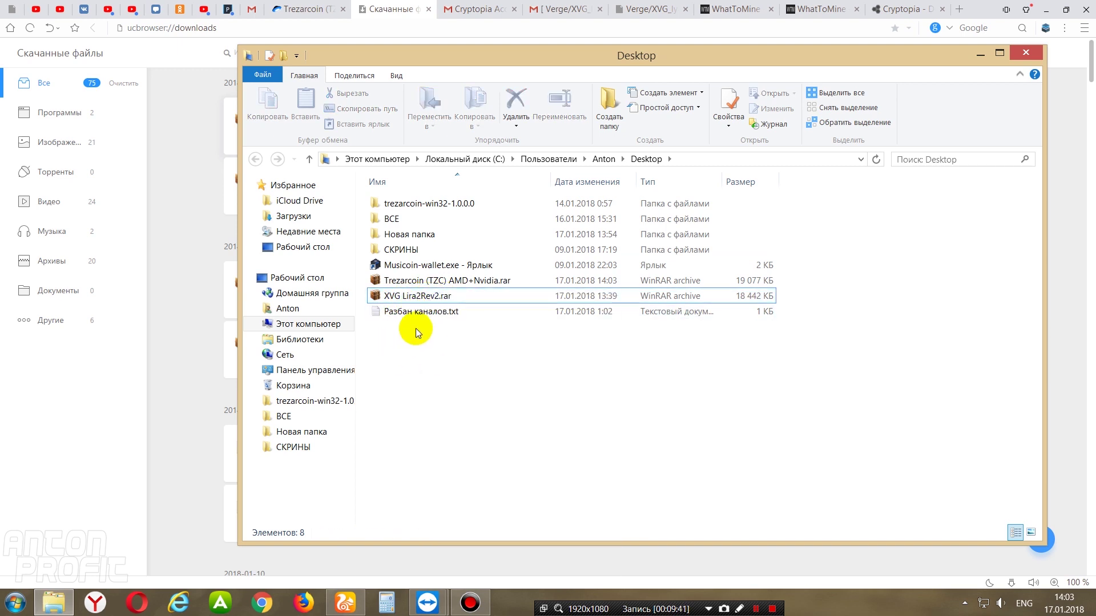
click(434, 298)
right_click(434, 298)
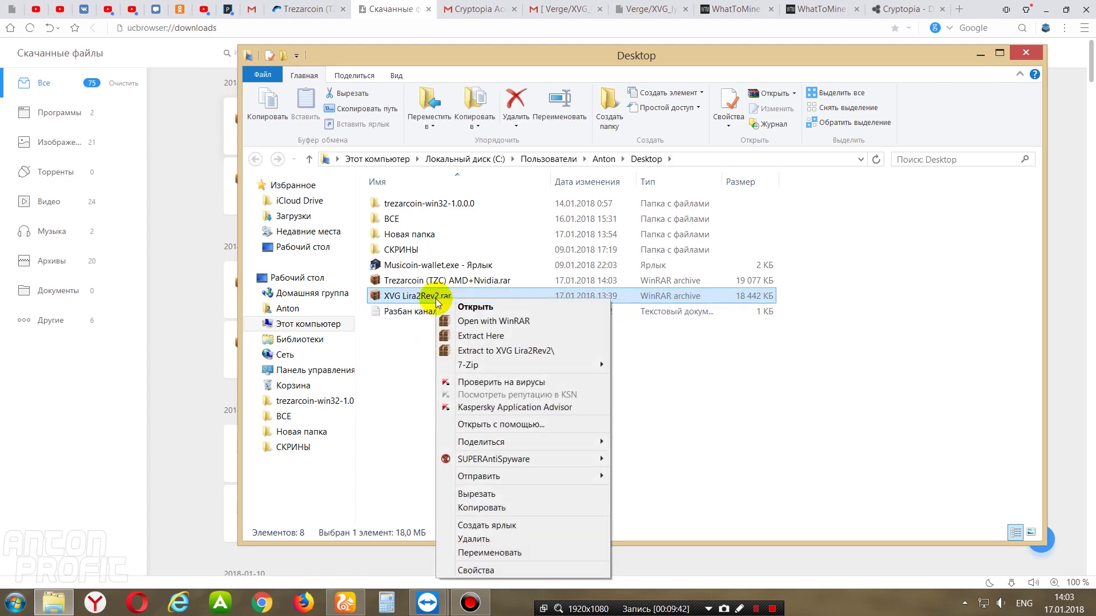
click(489, 497)
click(1025, 51)
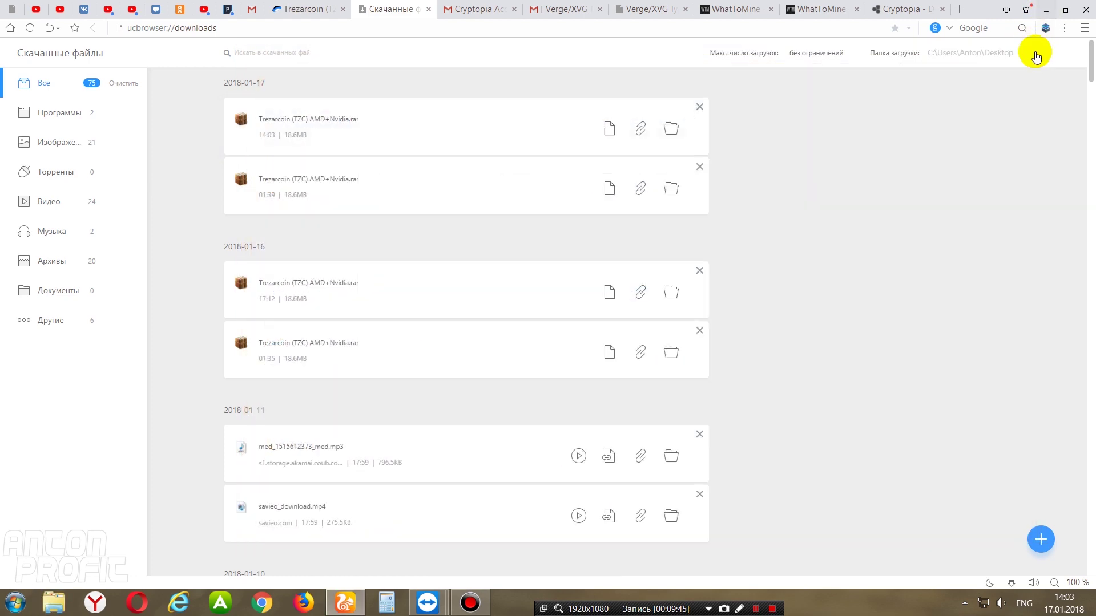
click(1049, 10)
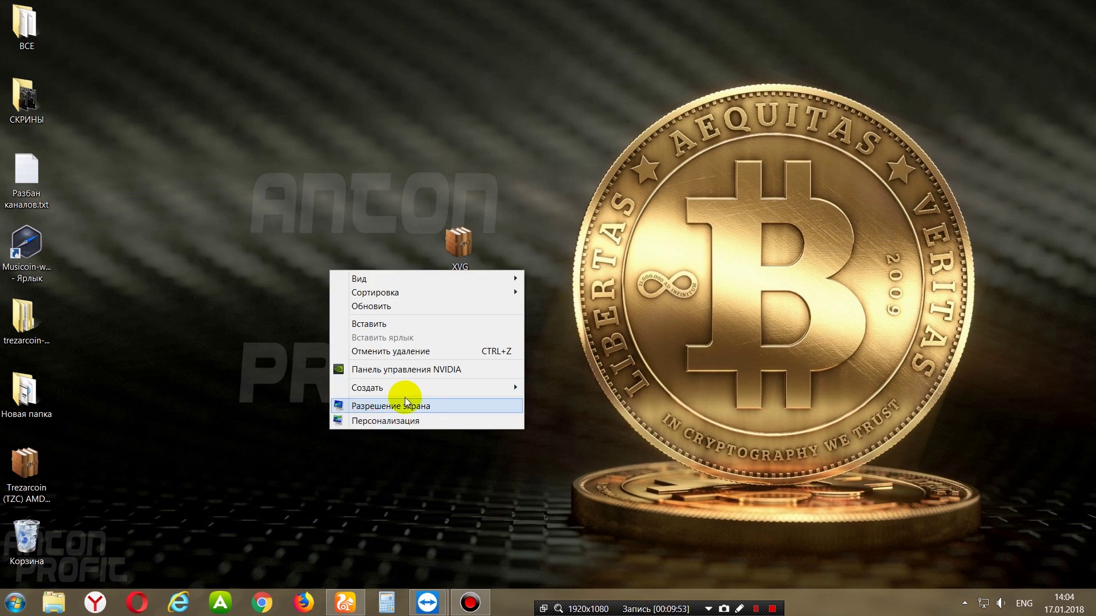
- Paste the XVG archive onto the desktop and extract it to an XVG Lira2Rev2 folder
right_click(561, 282)
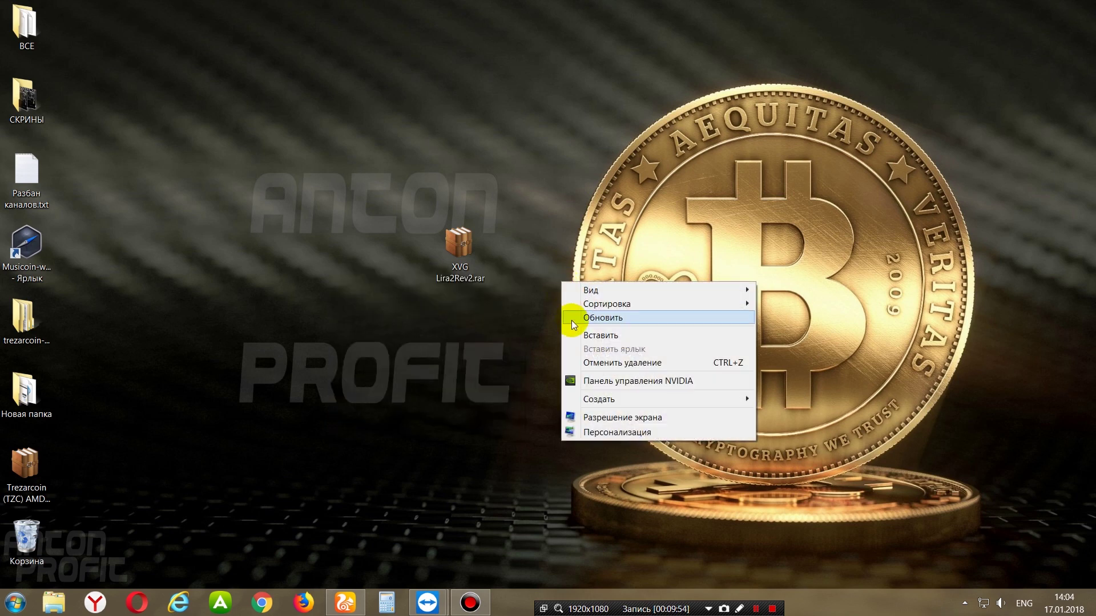
click(624, 336)
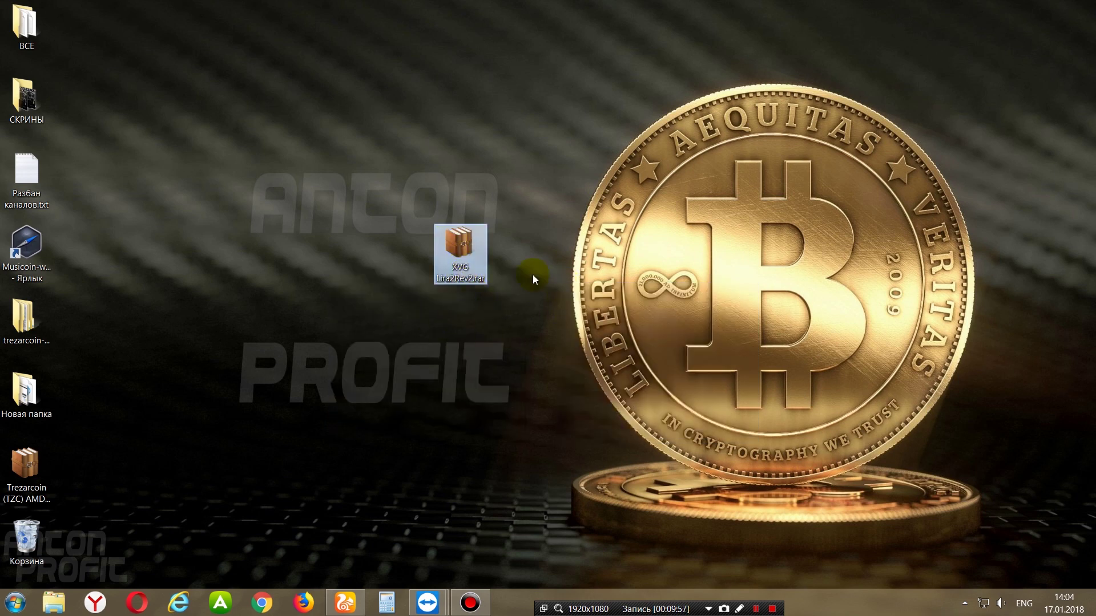
right_click(457, 242)
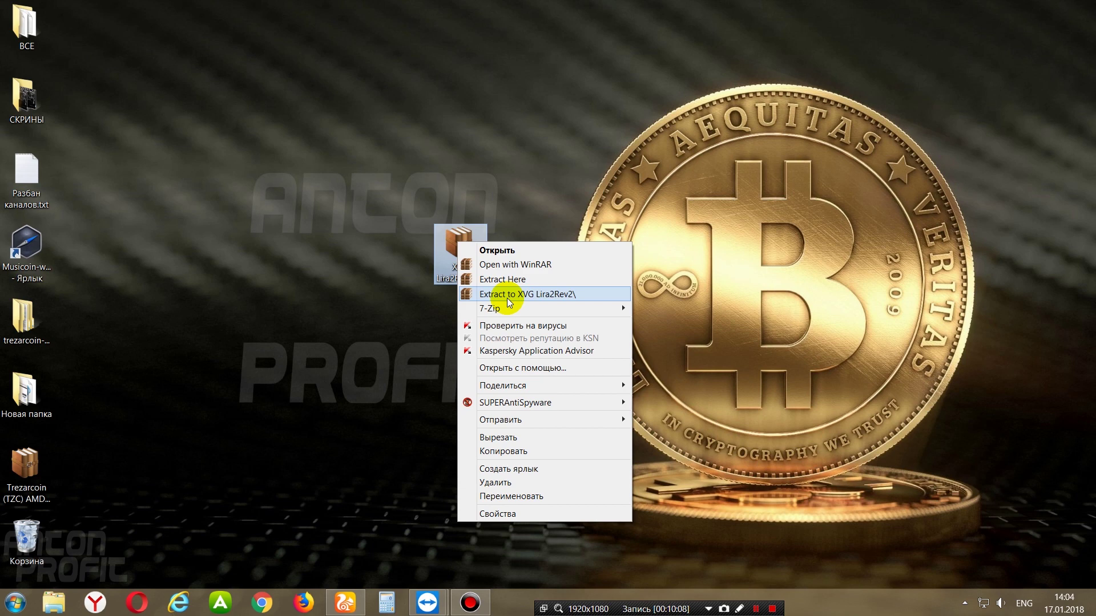
click(509, 301)
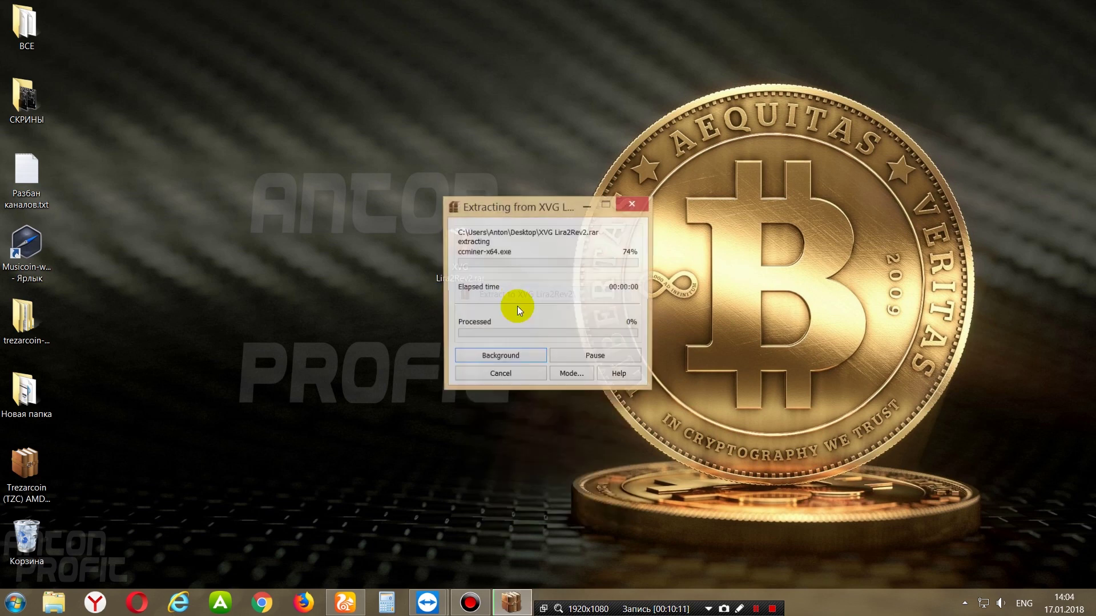
drag(84, 63, 80, 26)
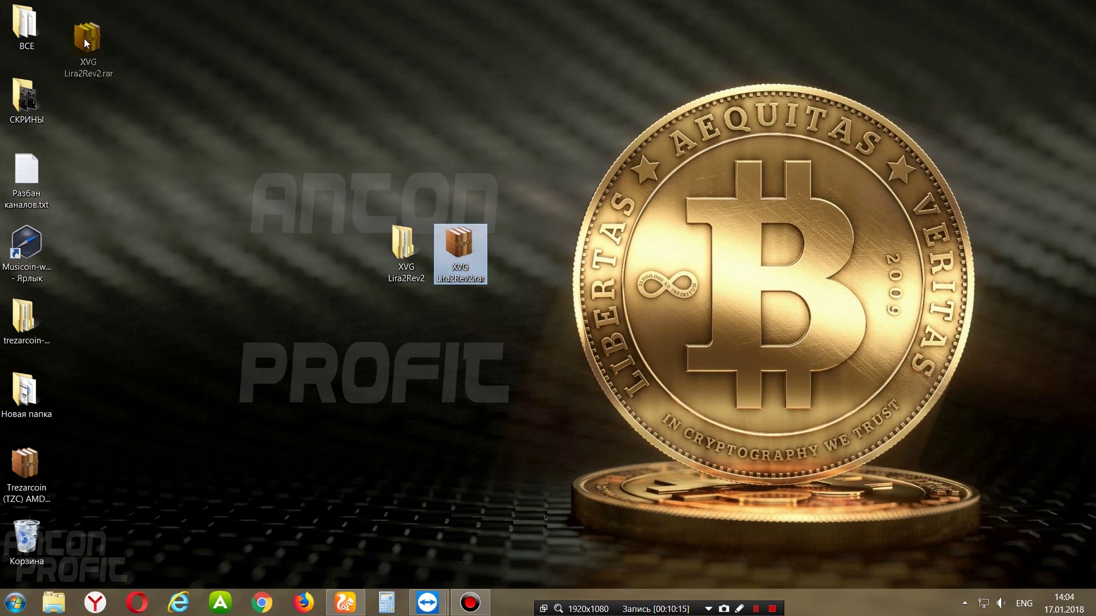
drag(407, 242, 481, 289)
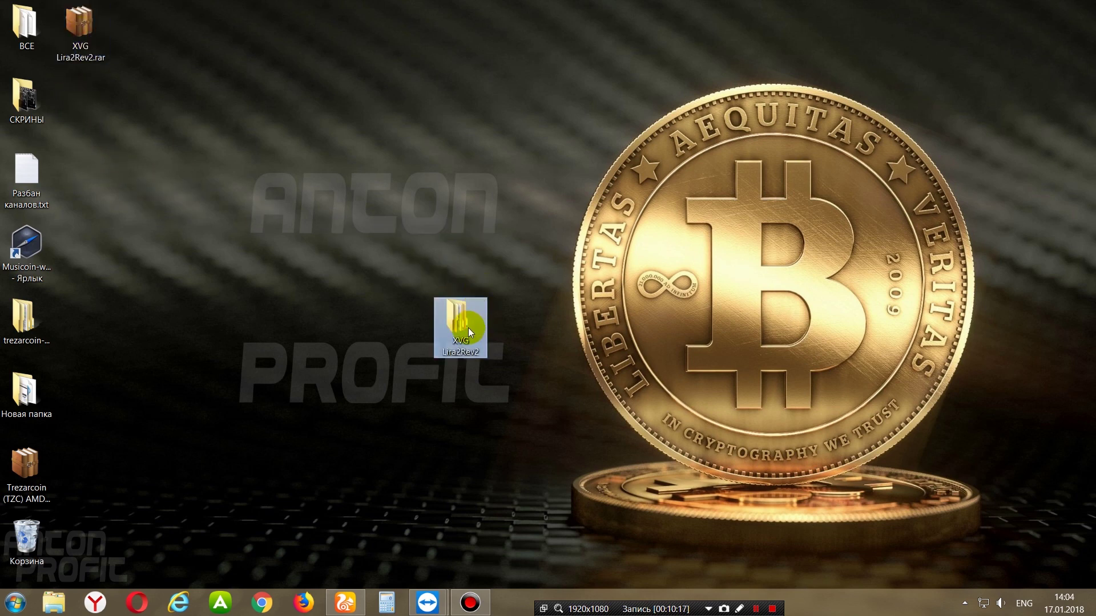
- Open the extracted XVG Lira2Rev2 folder and its subfolder to show the AMD and Nvidia miner folders
double_click(453, 320)
double_click(439, 211)
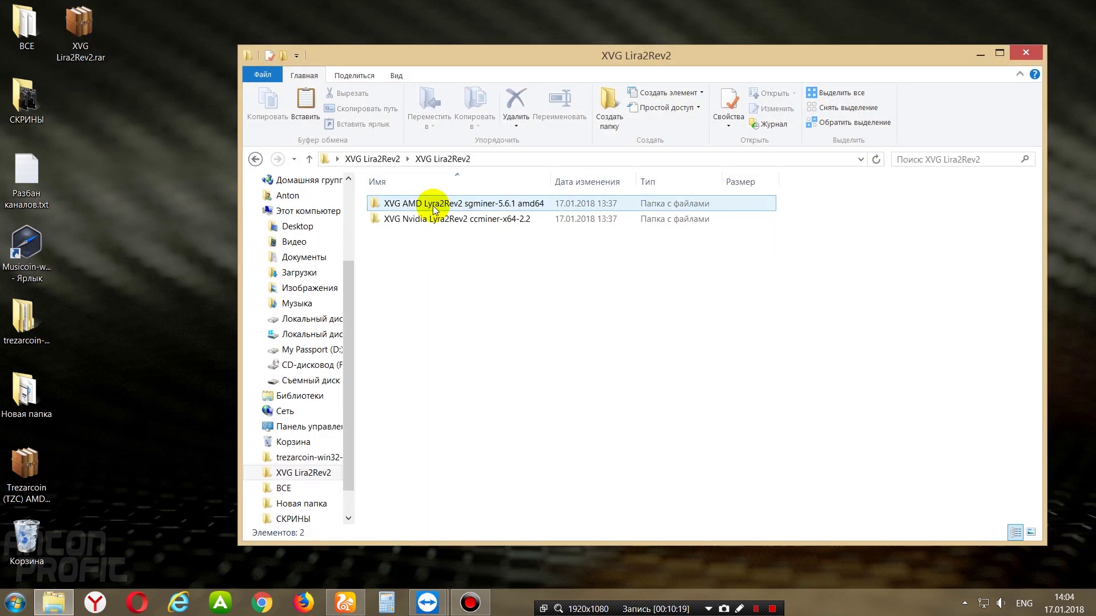
click(422, 207)
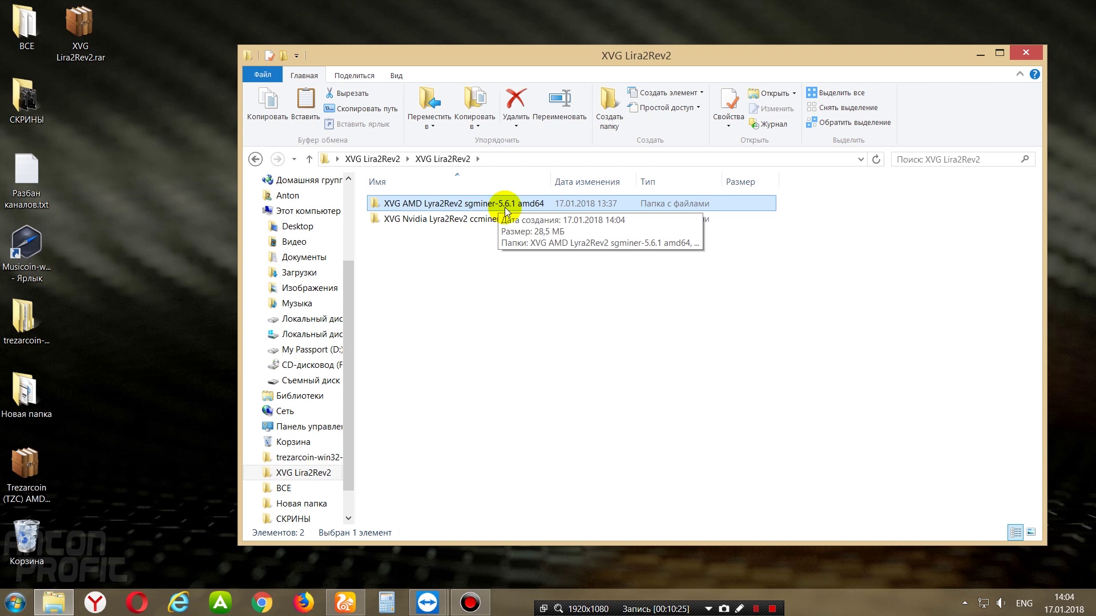
click(427, 231)
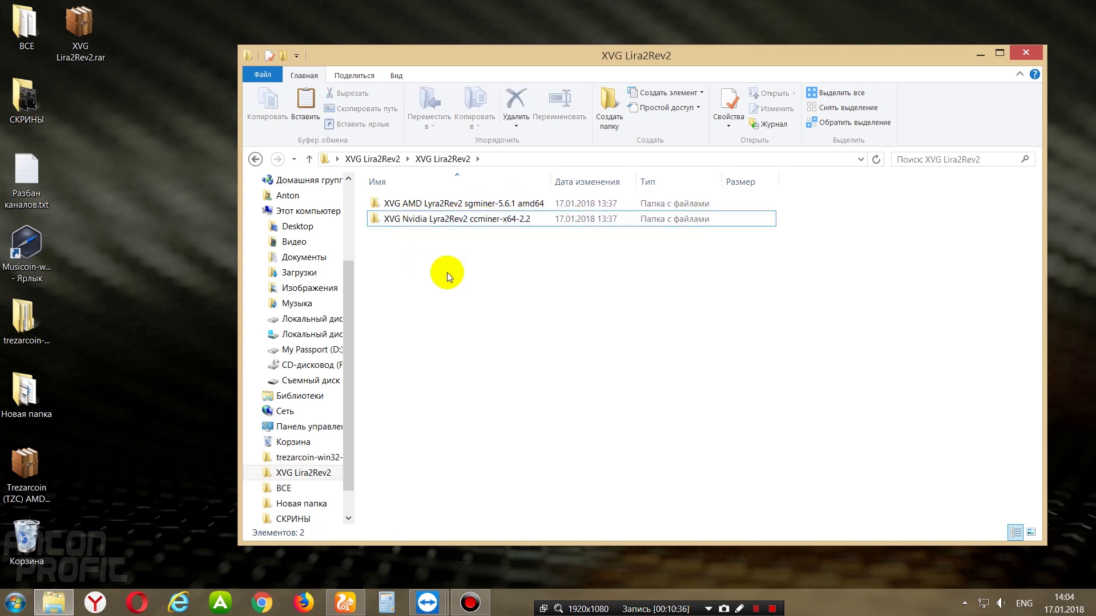
click(434, 222)
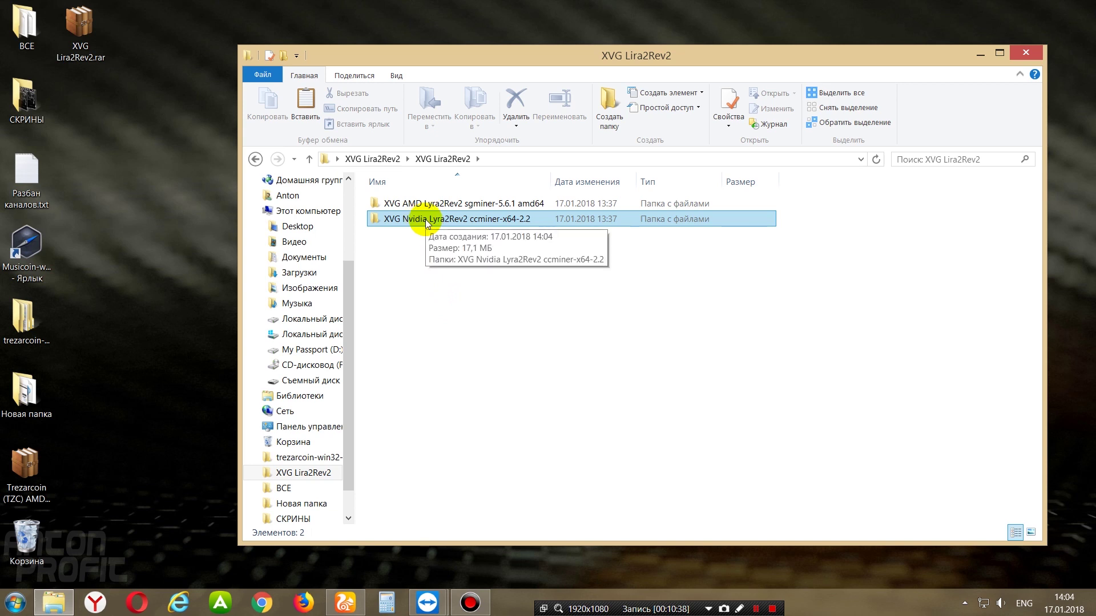
- Open the Nvidia ccminer-x64-2.2 folder and edit RUN-XVG.bat in Notepad
double_click(426, 220)
double_click(440, 206)
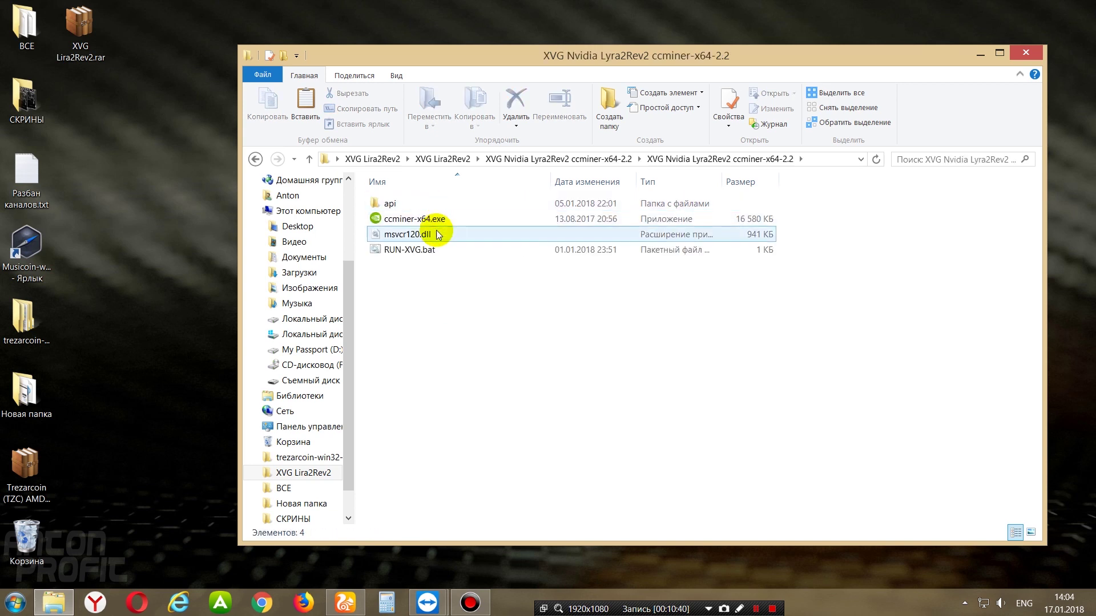
click(412, 252)
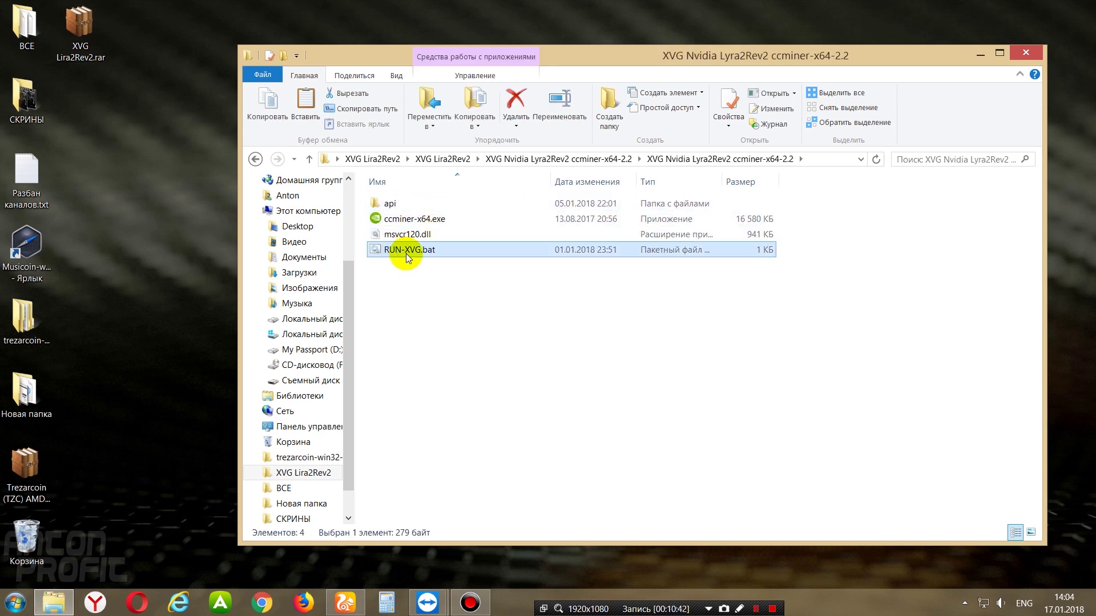
right_click(408, 256)
click(448, 272)
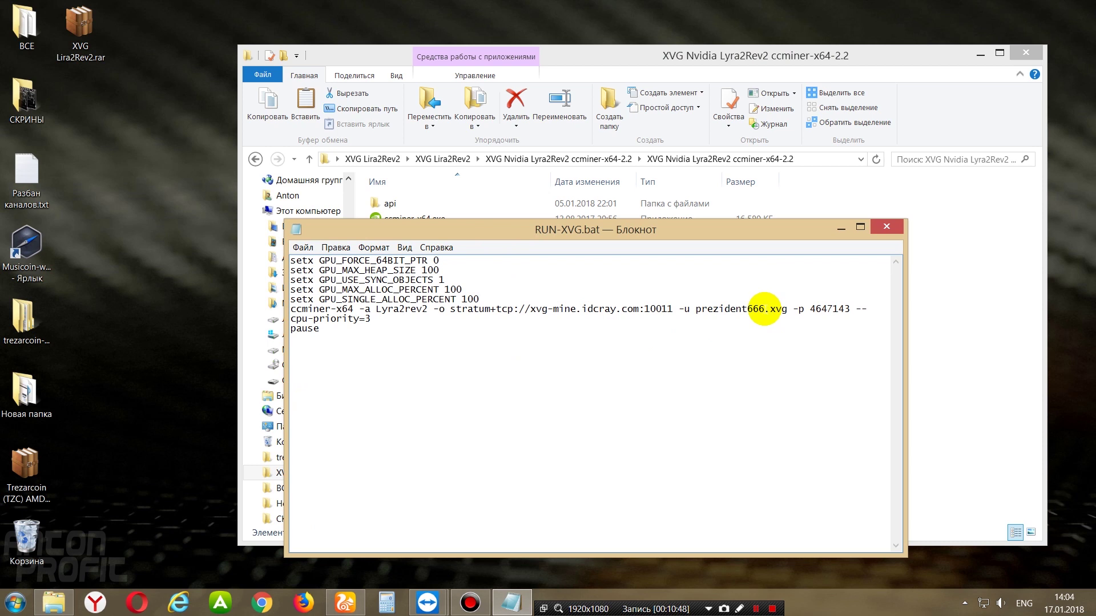
- Highlight the username, xvg worker suffix and password digits in the ccminer command
drag(761, 309, 696, 309)
click(786, 308)
drag(785, 309, 774, 309)
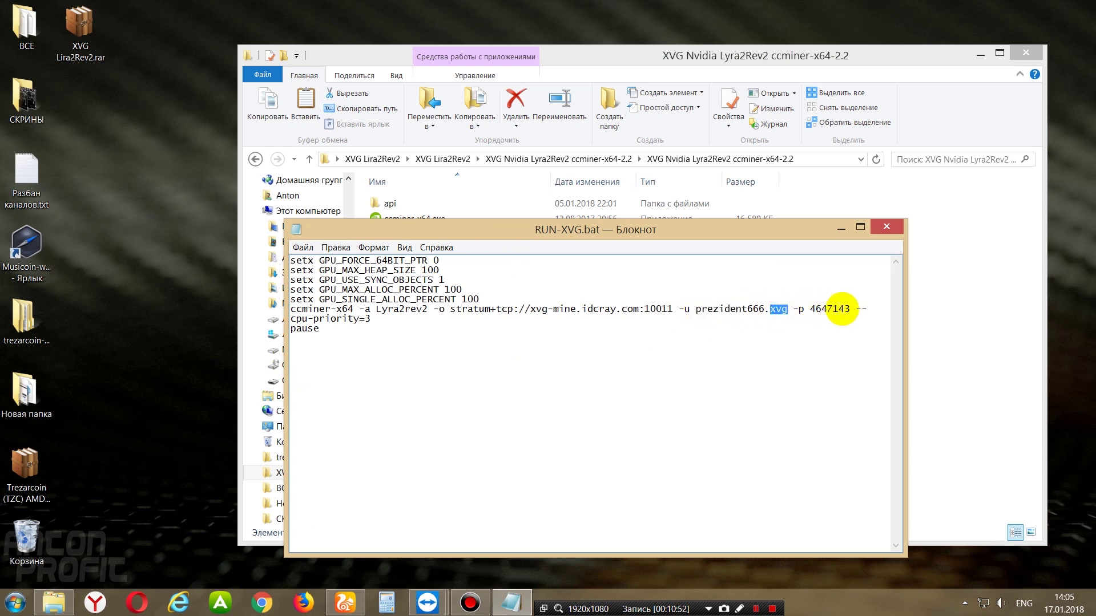
drag(850, 309, 814, 308)
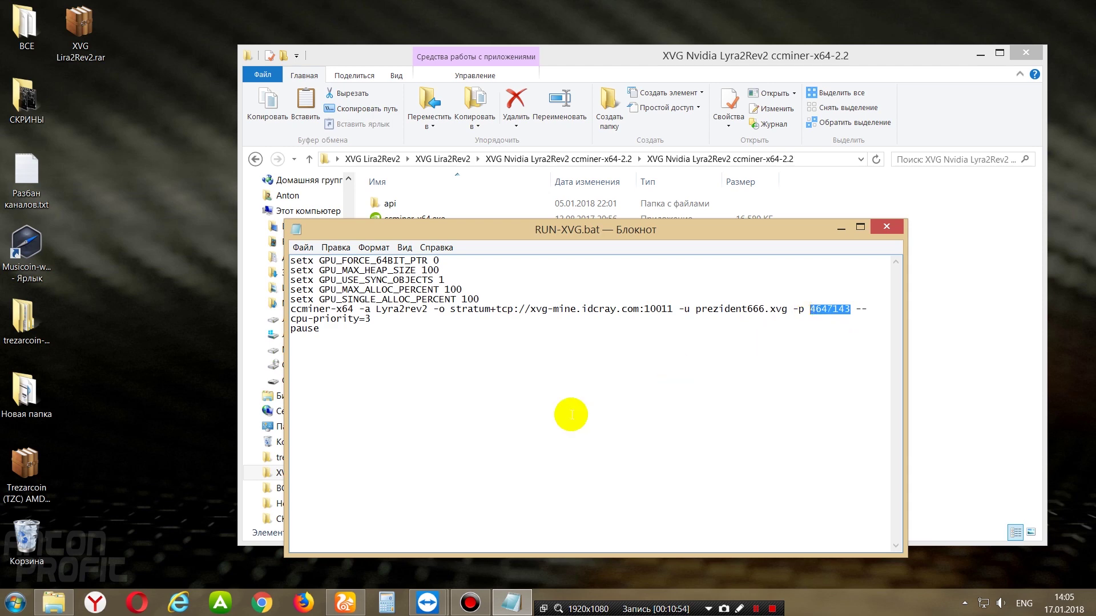
click(344, 603)
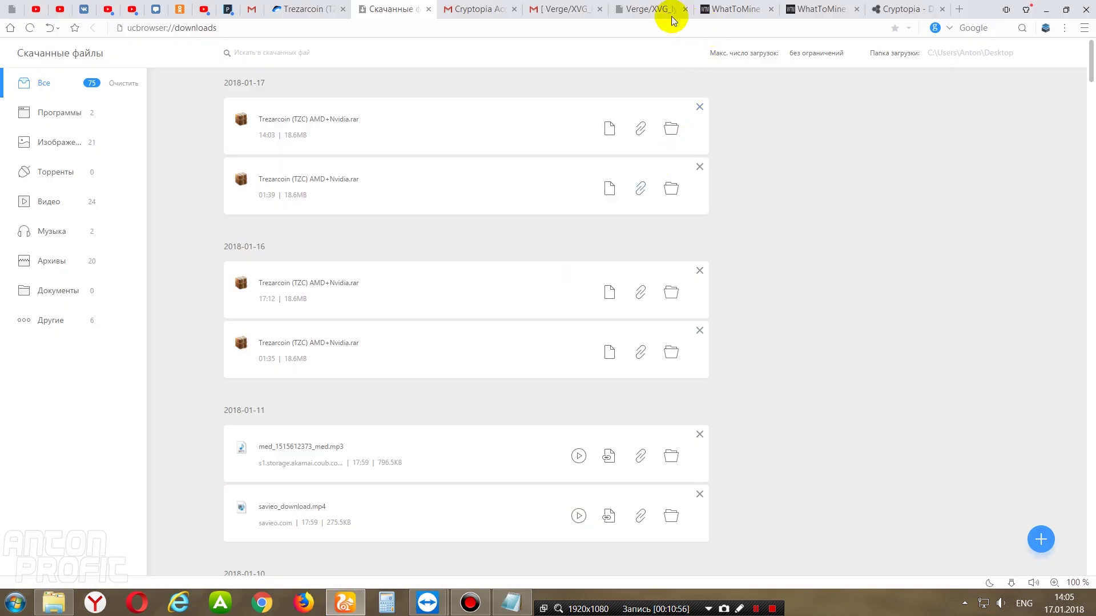
- Replace the username in the -u value with the worker login prefix copied from the pool
click(671, 13)
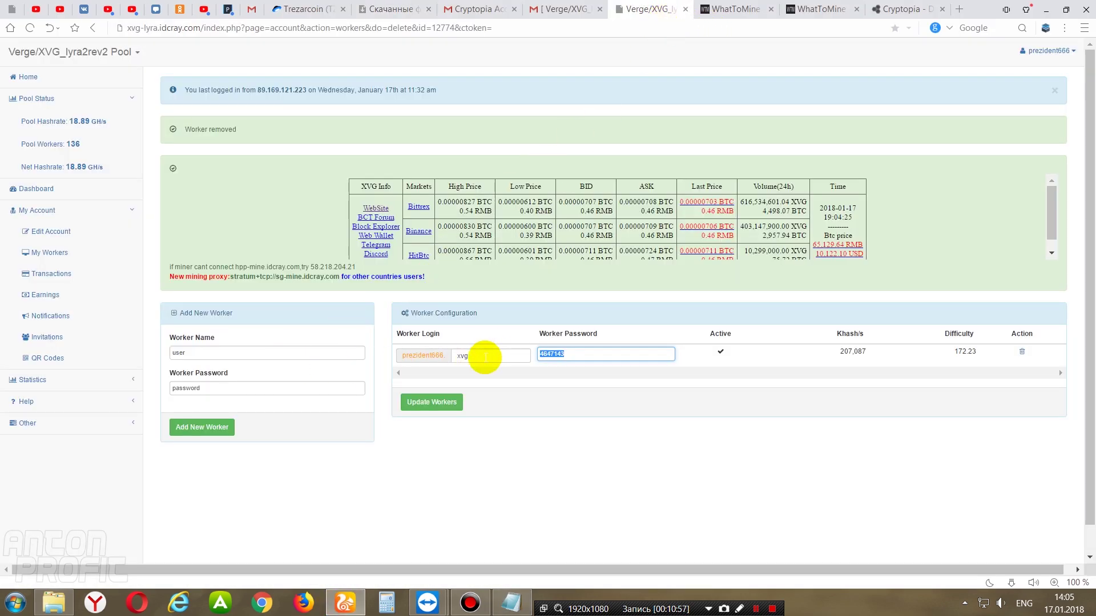
drag(449, 359, 403, 357)
right_click(420, 356)
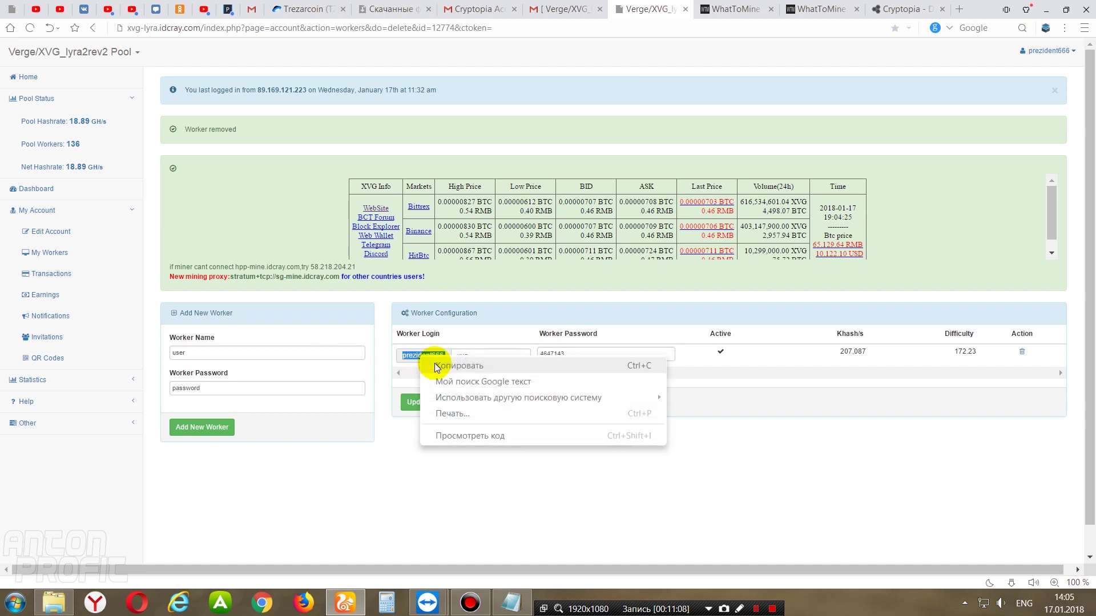
click(446, 362)
click(511, 605)
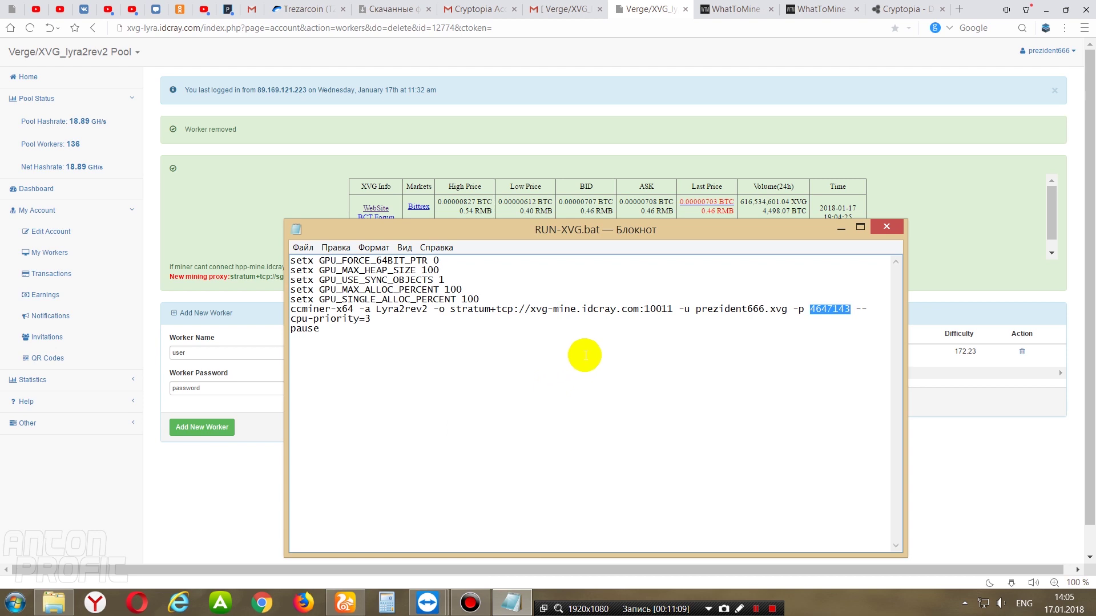
drag(770, 309, 698, 311)
right_click(707, 314)
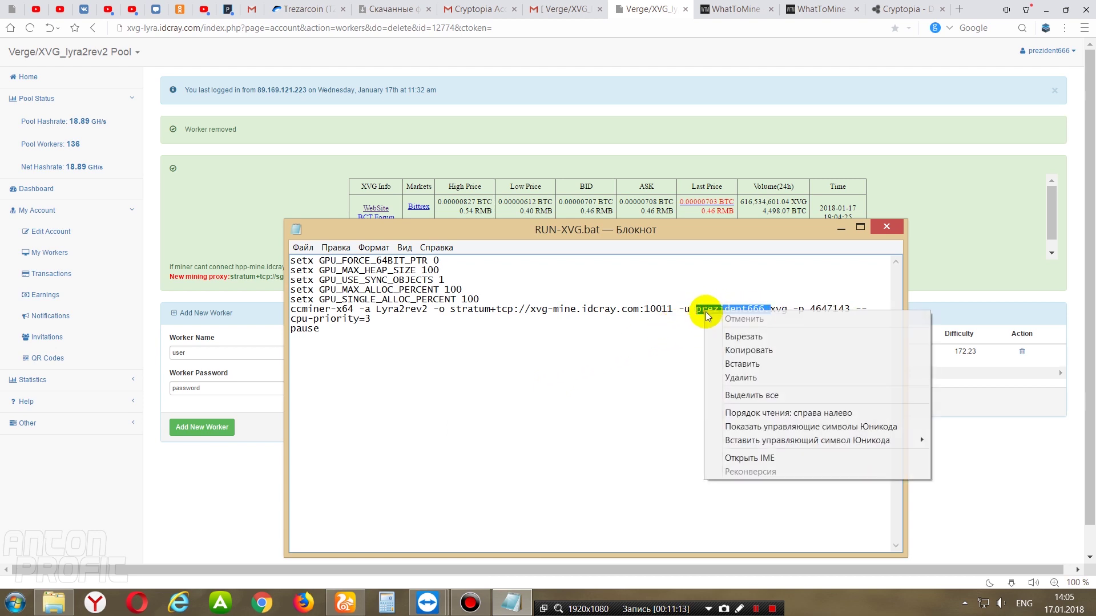
click(742, 364)
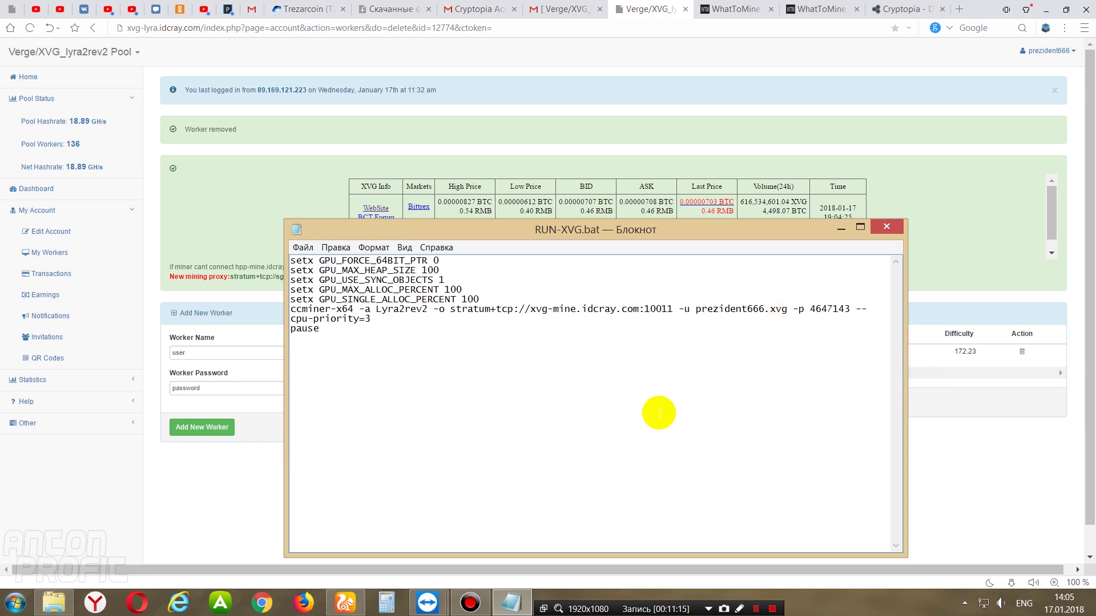
- Replace the worker suffix in the command with the pool's xvg worker name
click(281, 441)
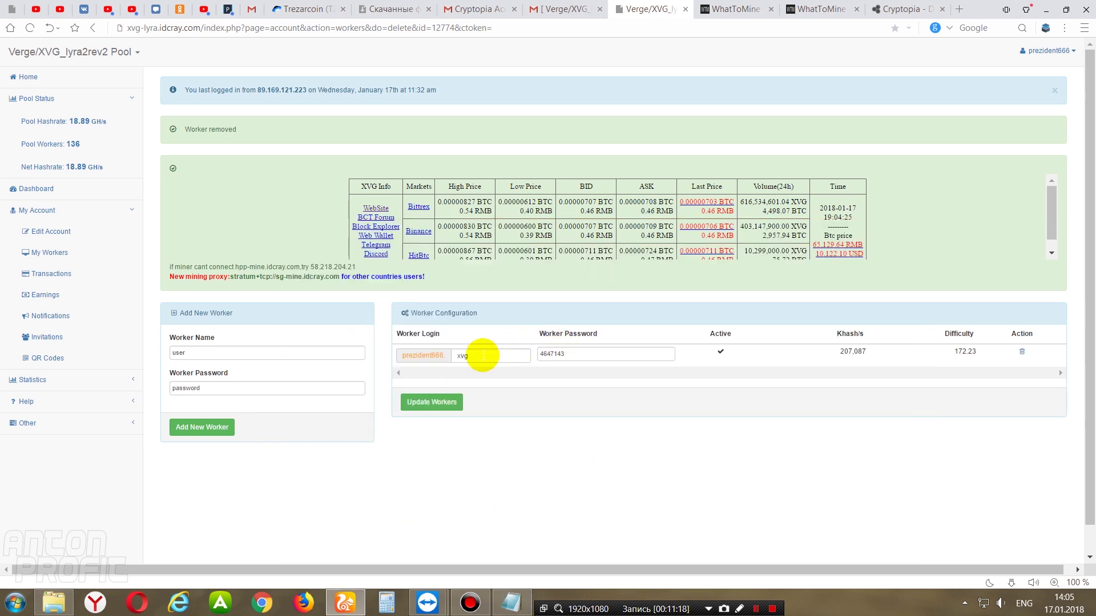
drag(484, 355, 457, 355)
right_click(465, 355)
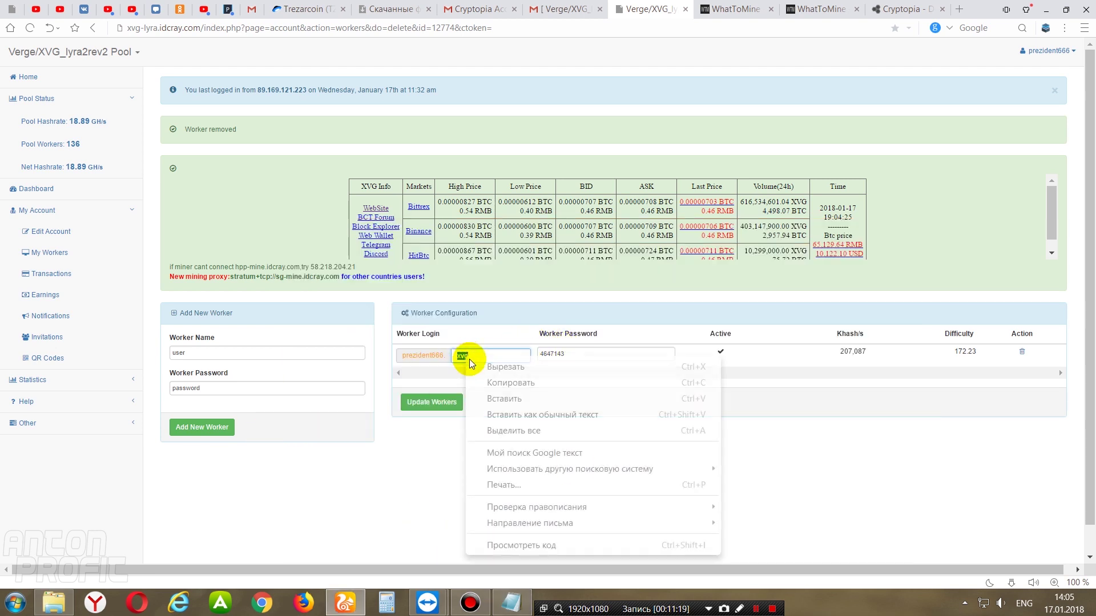
click(507, 382)
click(512, 603)
drag(789, 309, 782, 309)
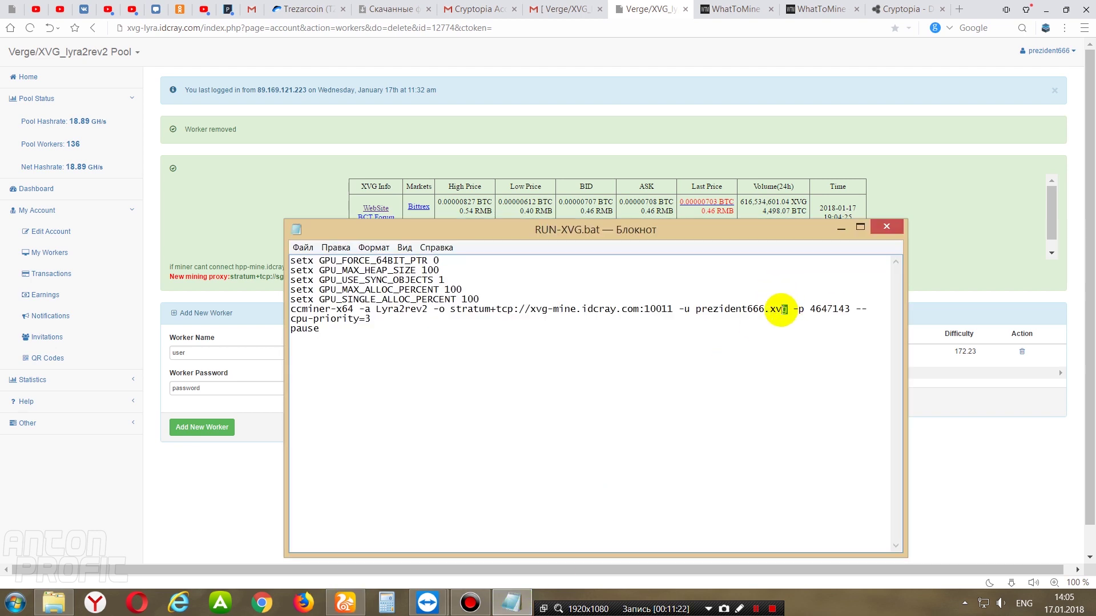
right_click(781, 309)
click(810, 363)
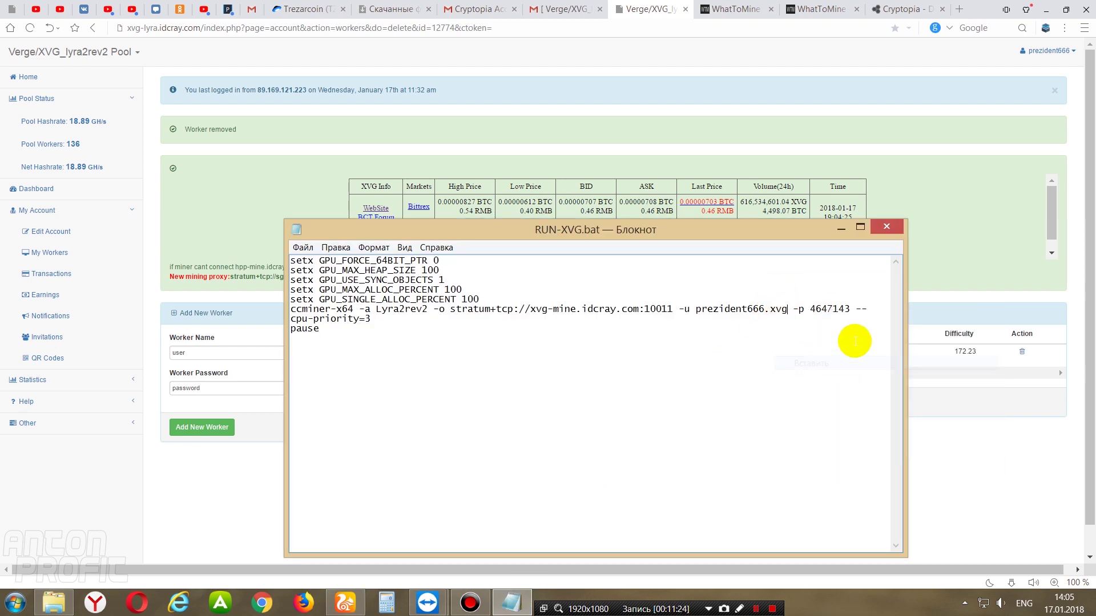
- Replace the -p password with the worker password copied from the pool page
drag(850, 309, 809, 309)
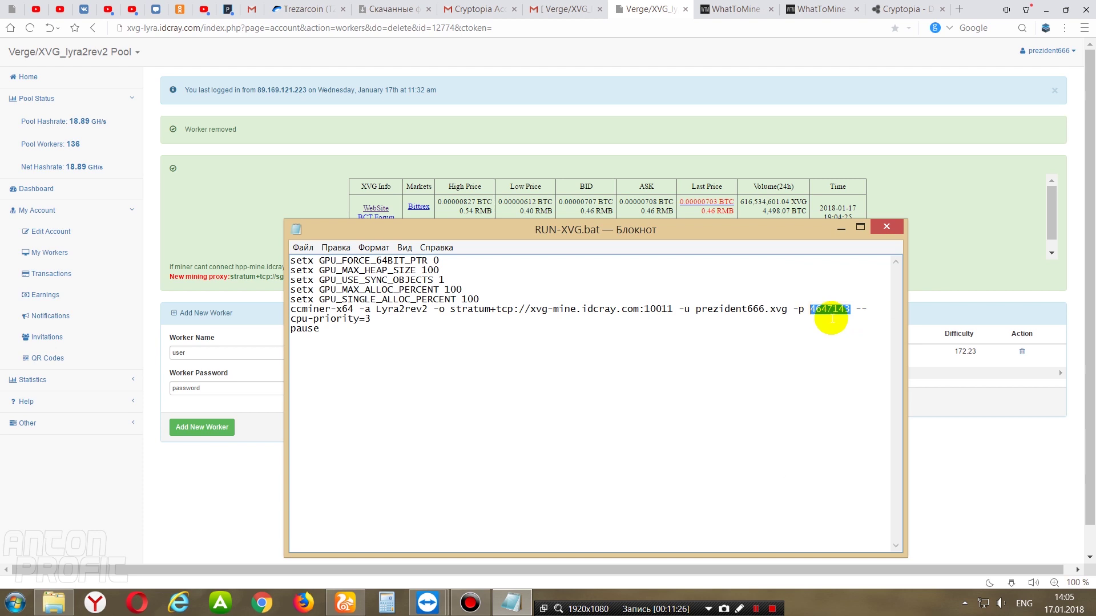
click(927, 422)
drag(571, 355, 538, 353)
right_click(554, 358)
click(591, 389)
click(511, 602)
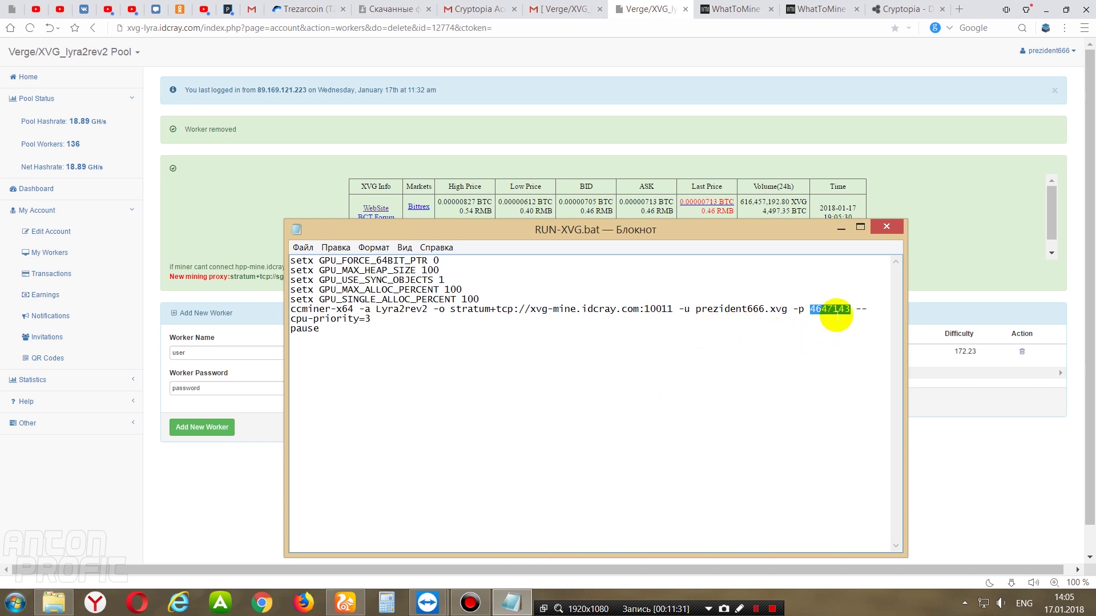
right_click(830, 310)
click(865, 363)
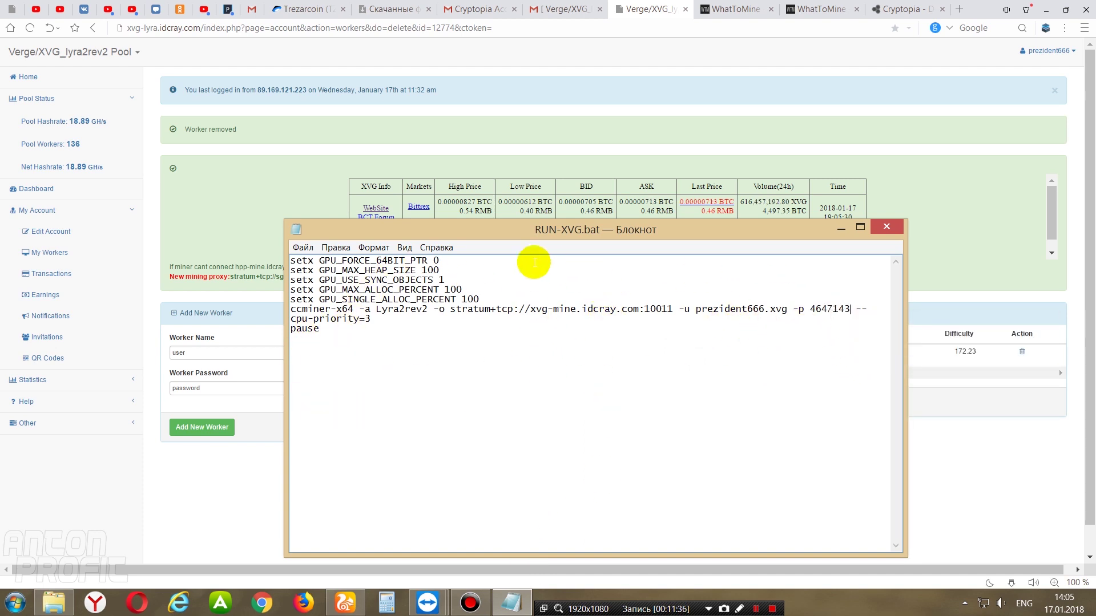
- Close and save RUN-XVG.bat, then minimize the browser
click(883, 231)
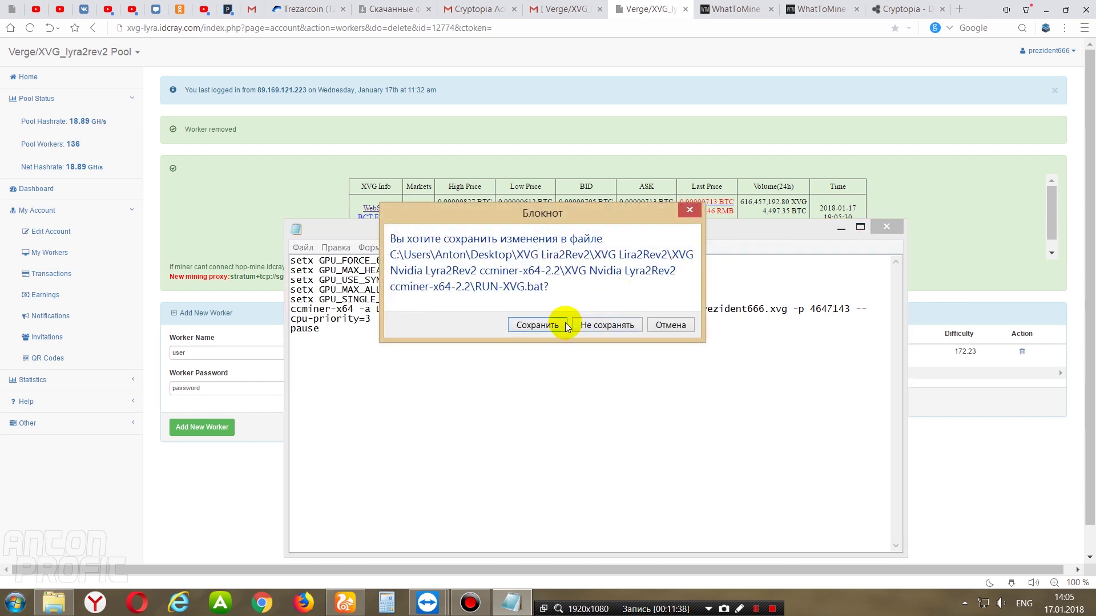
click(536, 323)
click(1049, 7)
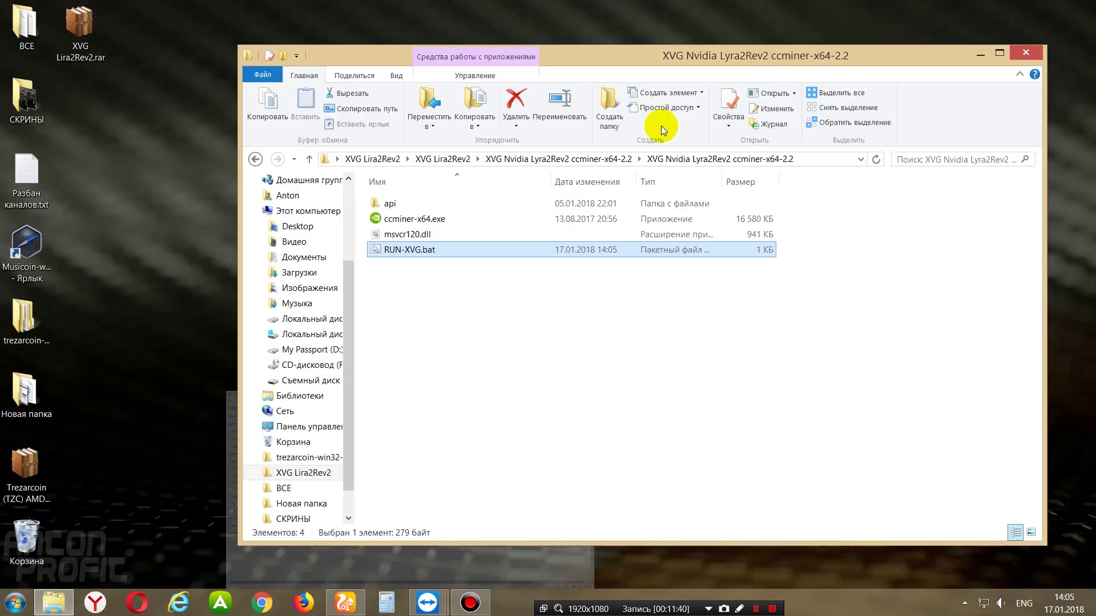
- Launch the Nvidia miner from RUN-XVG.bat, then navigate into the AMD sgminer-5.6.1 nicehash folder
double_click(403, 251)
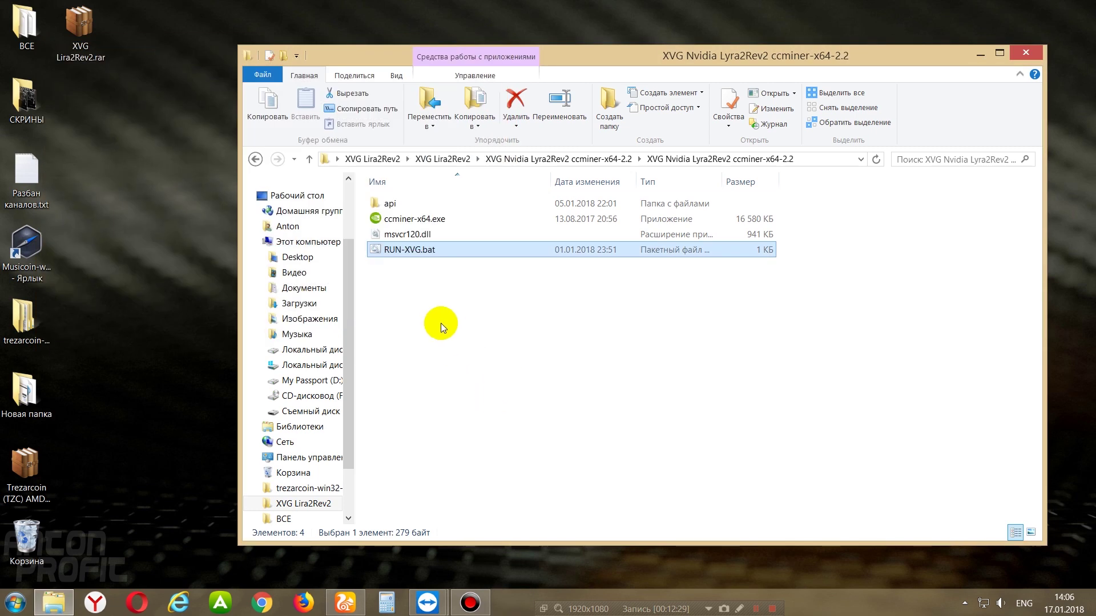
key(BackSpace)
double_click(428, 204)
double_click(427, 206)
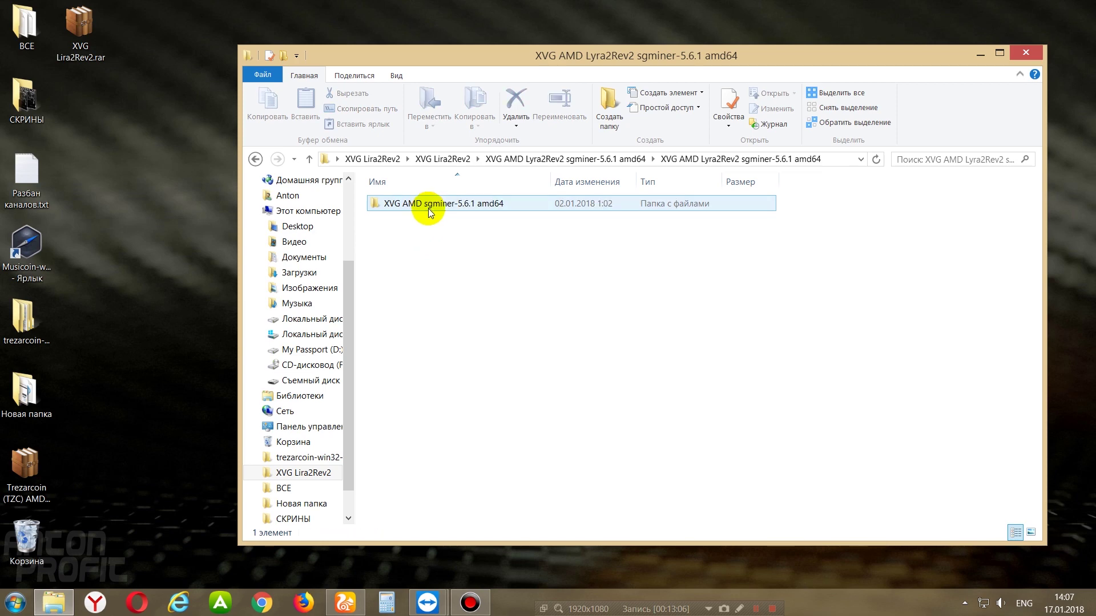
double_click(428, 206)
double_click(430, 207)
double_click(429, 206)
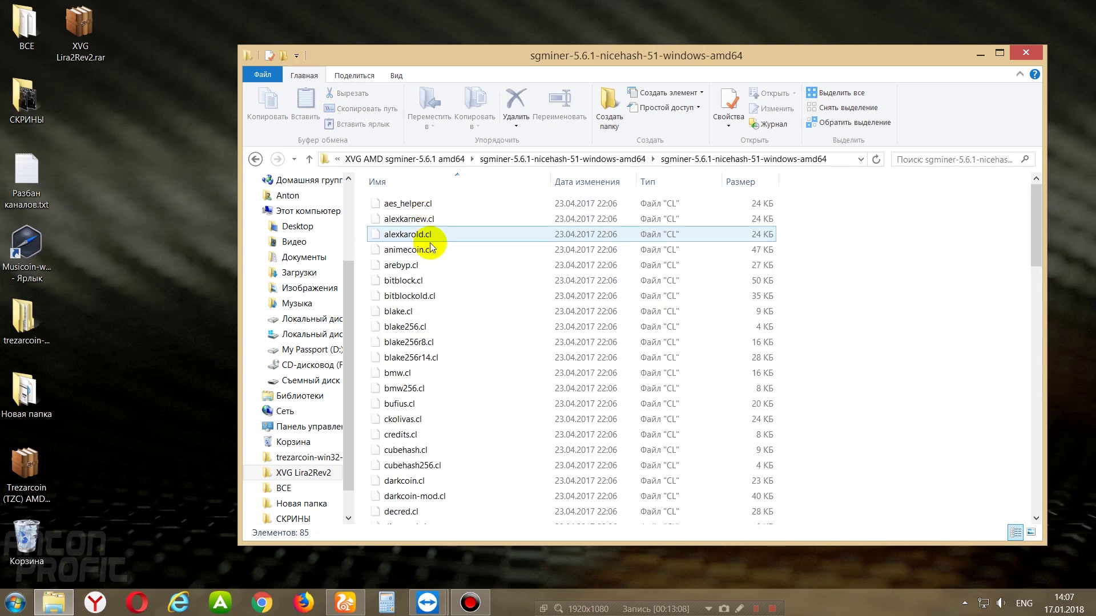
- Open XVG.bat from the sgminer folder for editing in Notepad
drag(1037, 211, 976, 457)
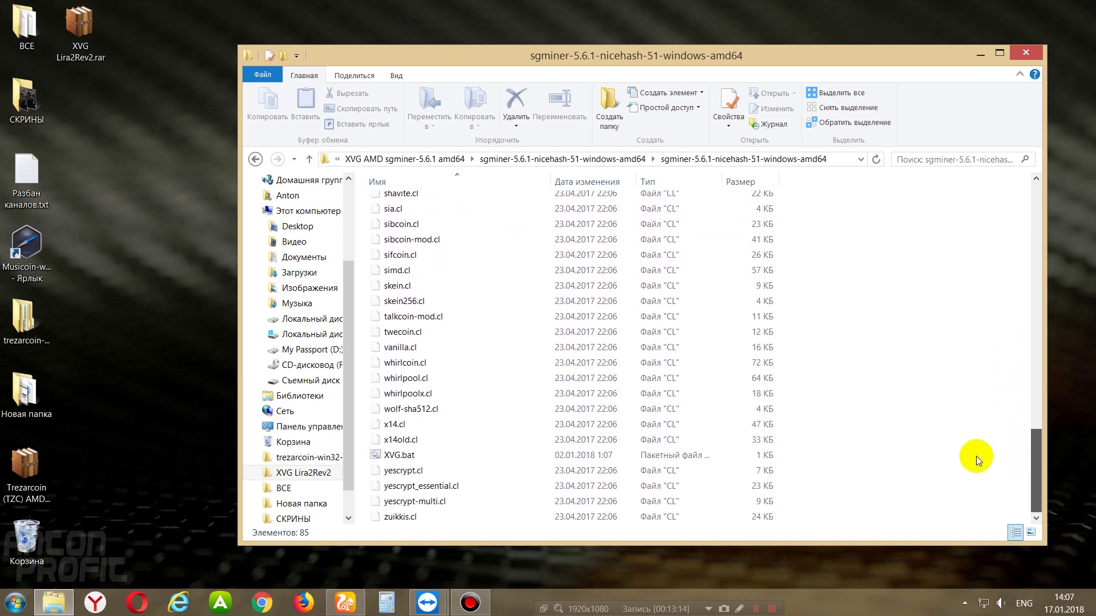
click(441, 455)
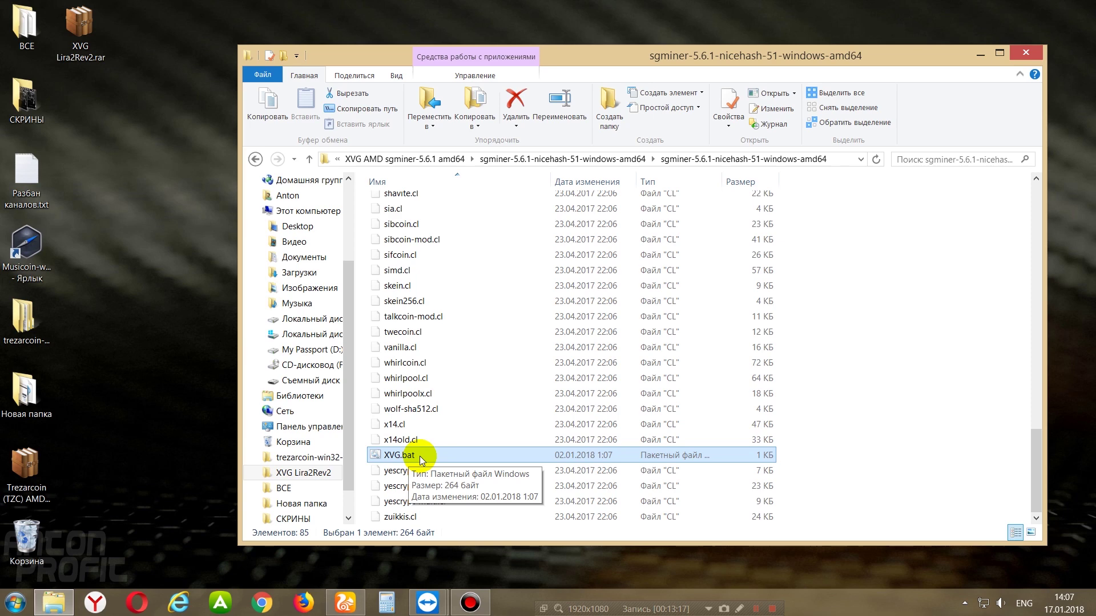
right_click(416, 458)
click(485, 187)
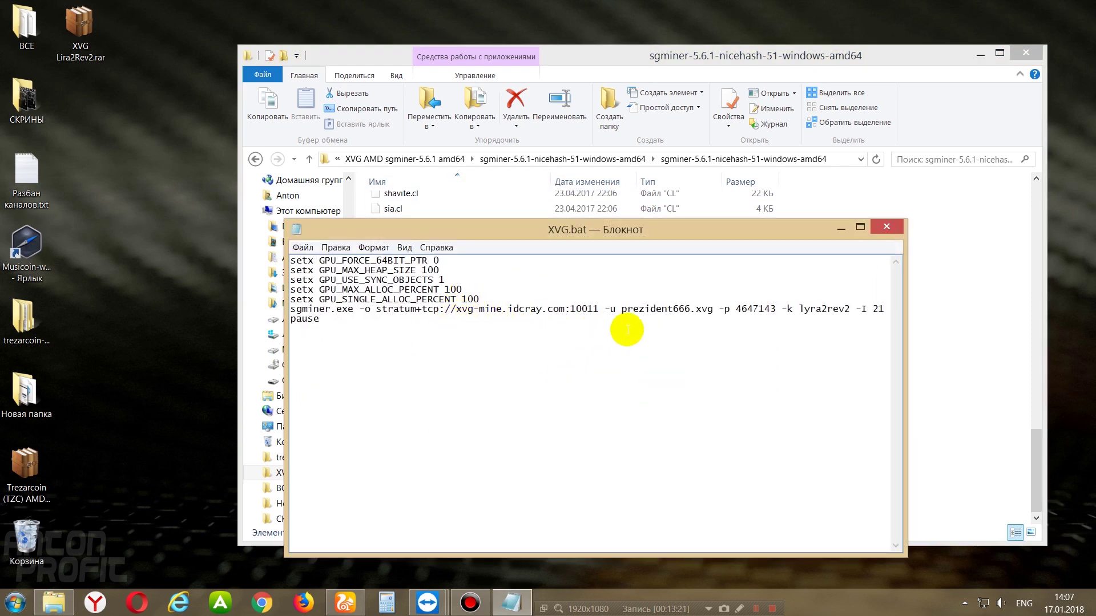
- Highlight the worker login, xvg suffix, password and intensity 21 in XVG.bat, then close it unchanged
drag(695, 309, 622, 310)
drag(714, 308, 695, 309)
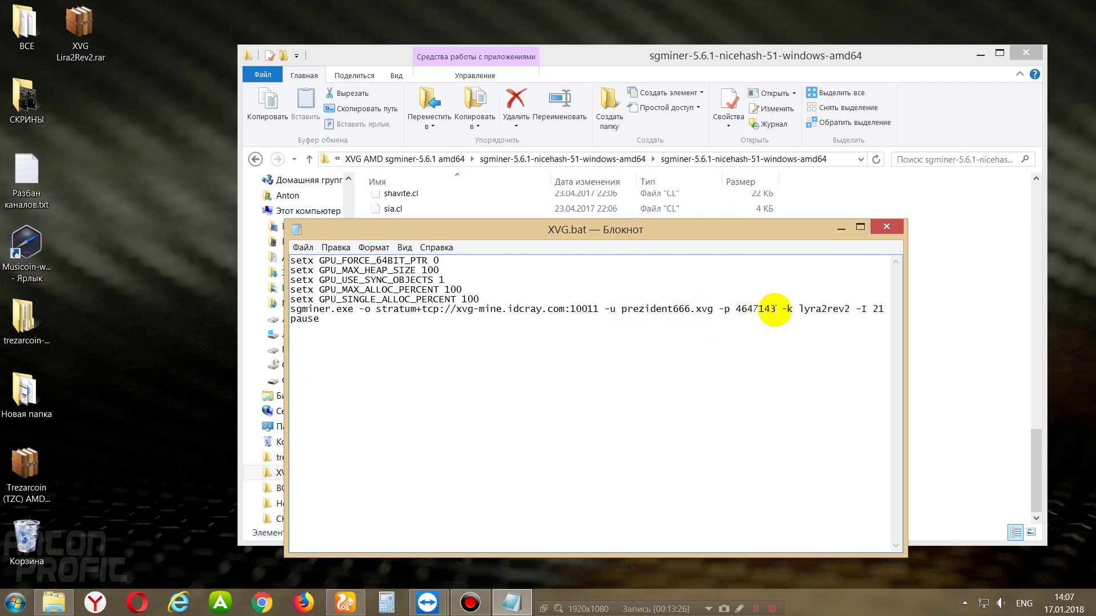
drag(776, 308, 740, 310)
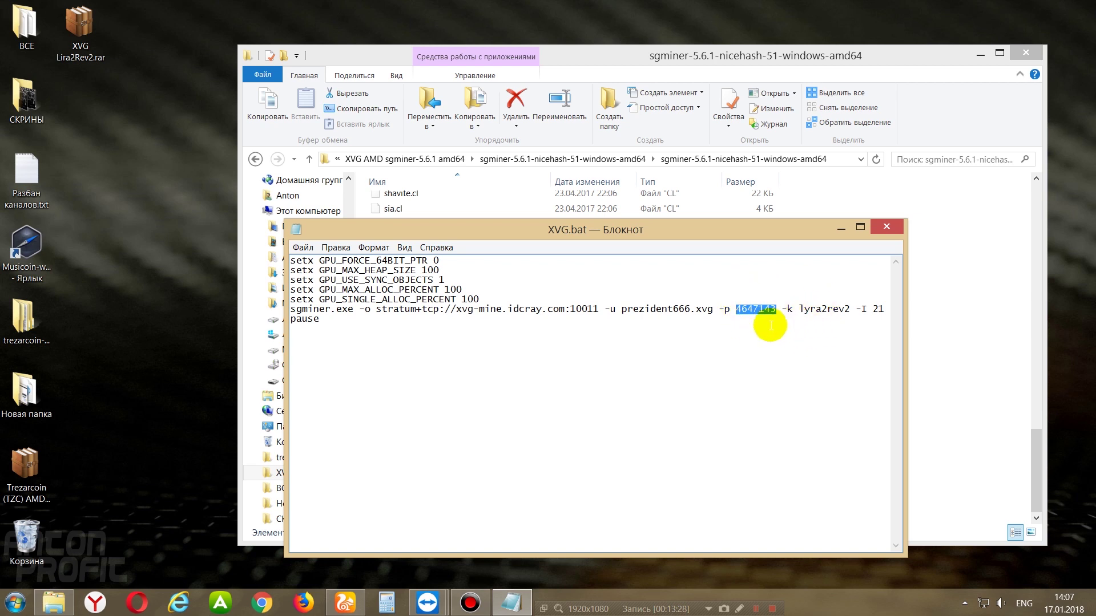
click(833, 338)
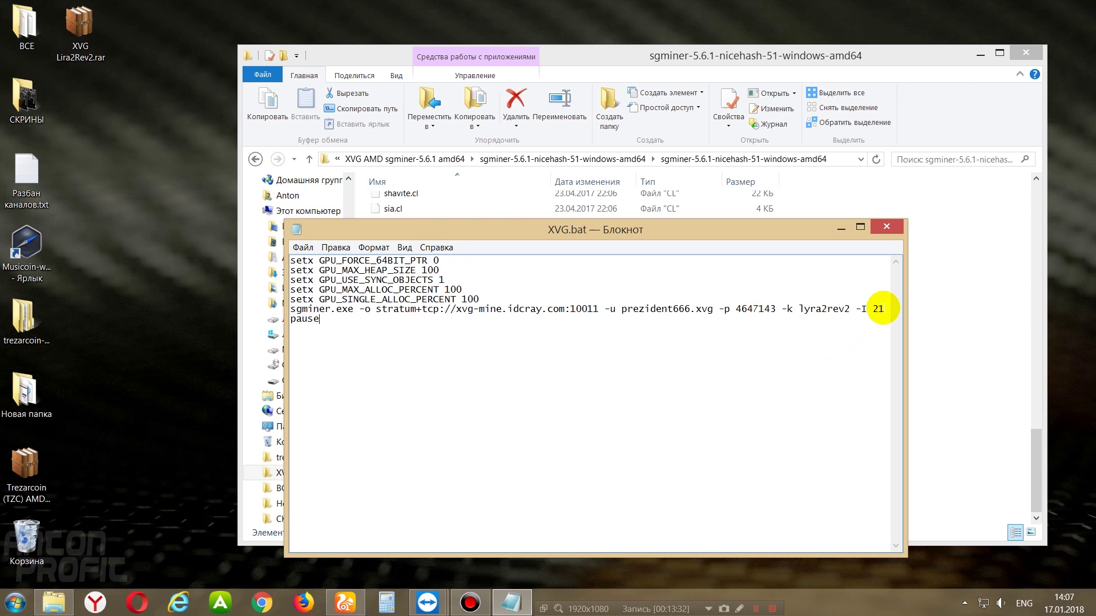
double_click(877, 309)
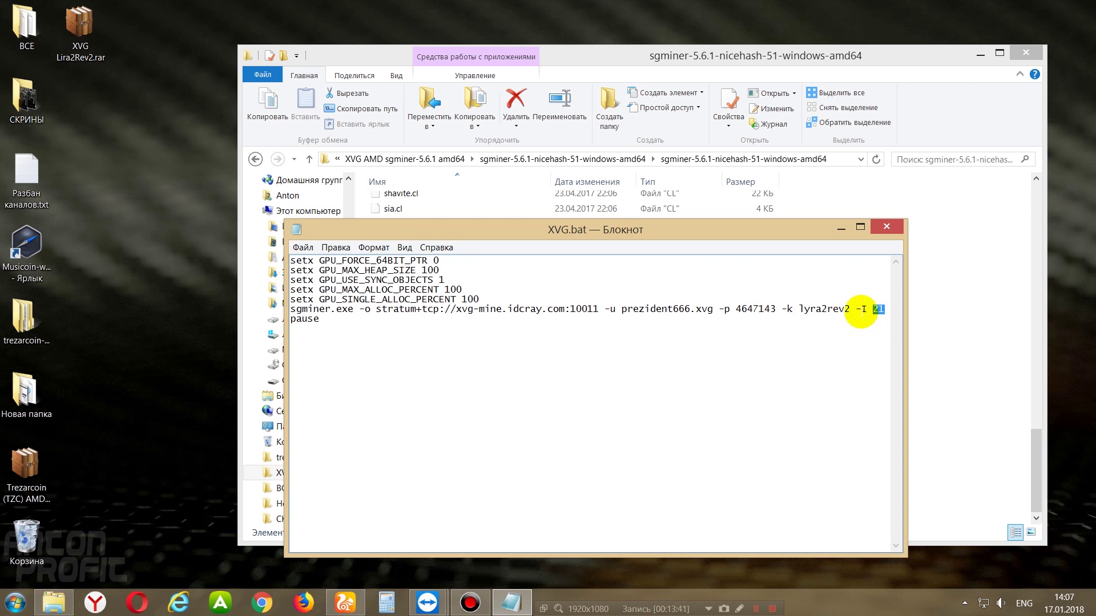
click(887, 229)
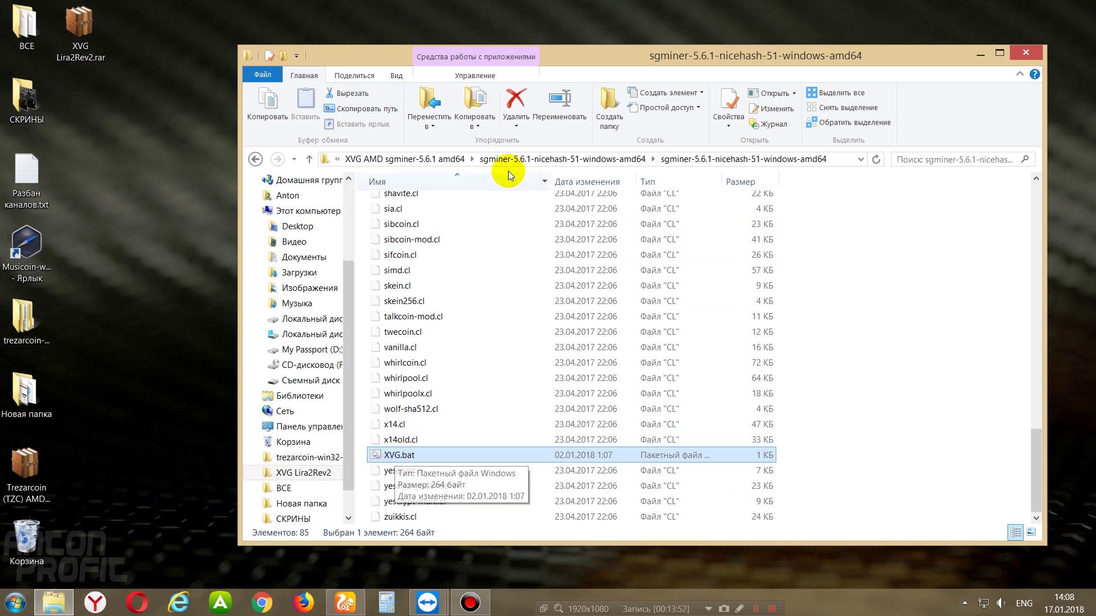
- Show the pool dashboard with 137.26 MH/s, 19.79081861 XVG estimated earnings and 18.230445 unconfirmed
click(1028, 53)
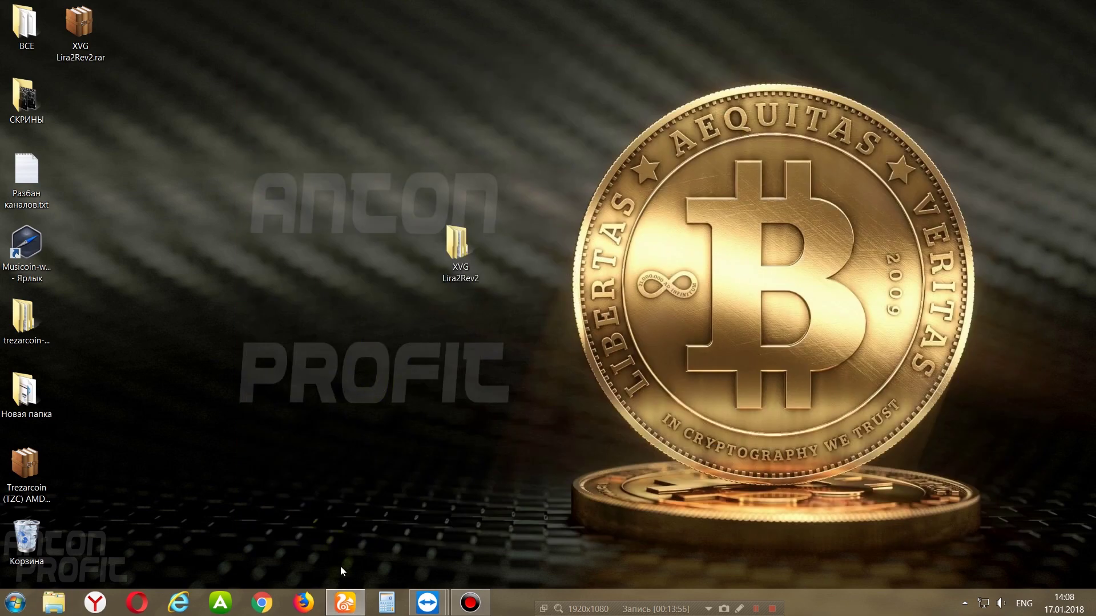
click(345, 602)
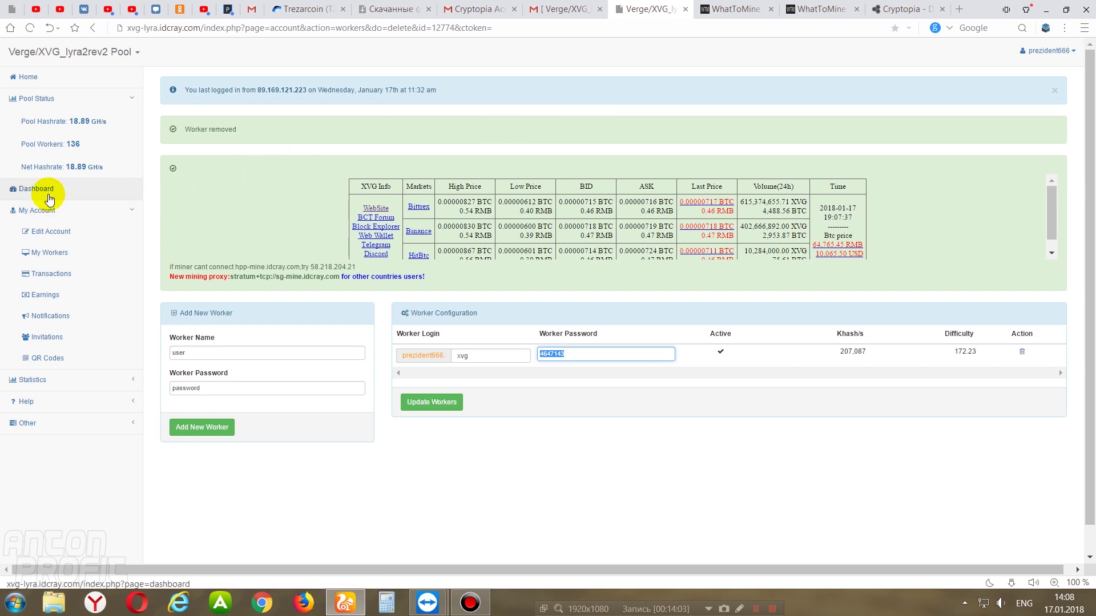
click(50, 199)
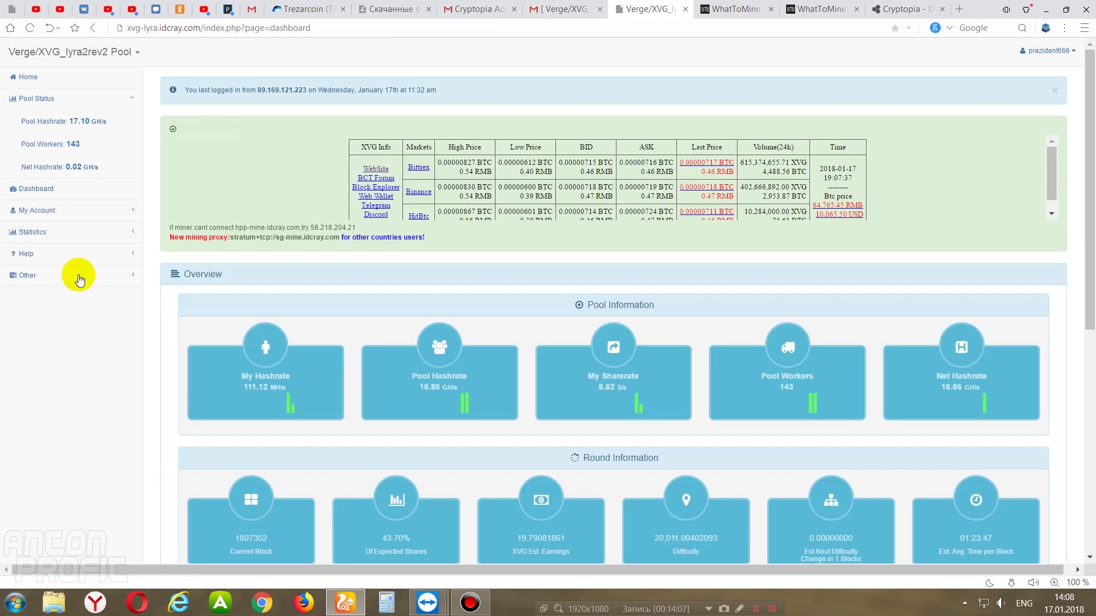
click(49, 191)
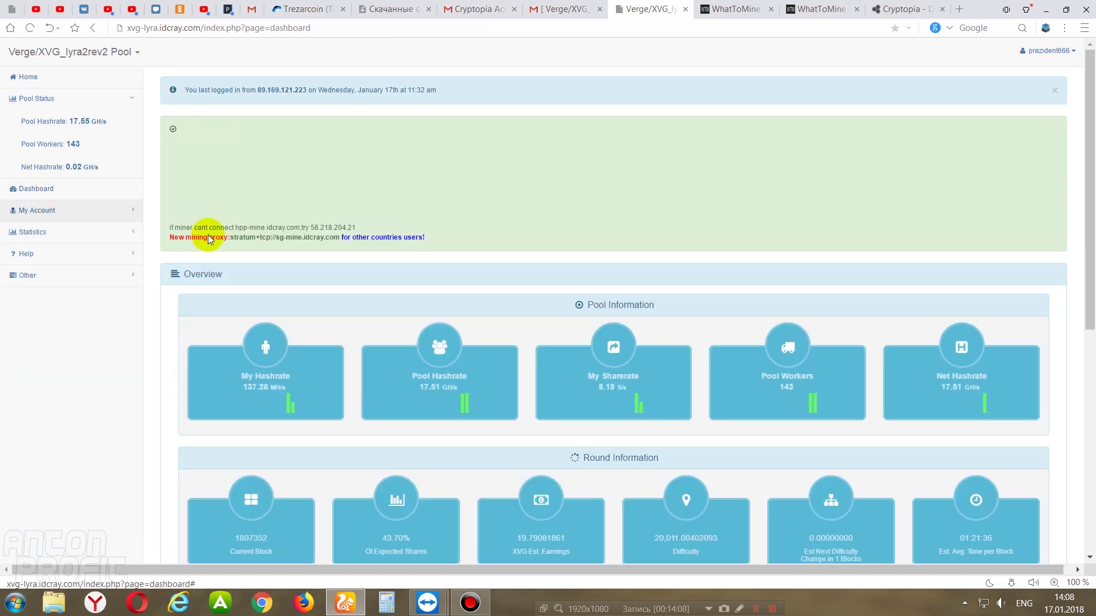
drag(1084, 156, 1087, 248)
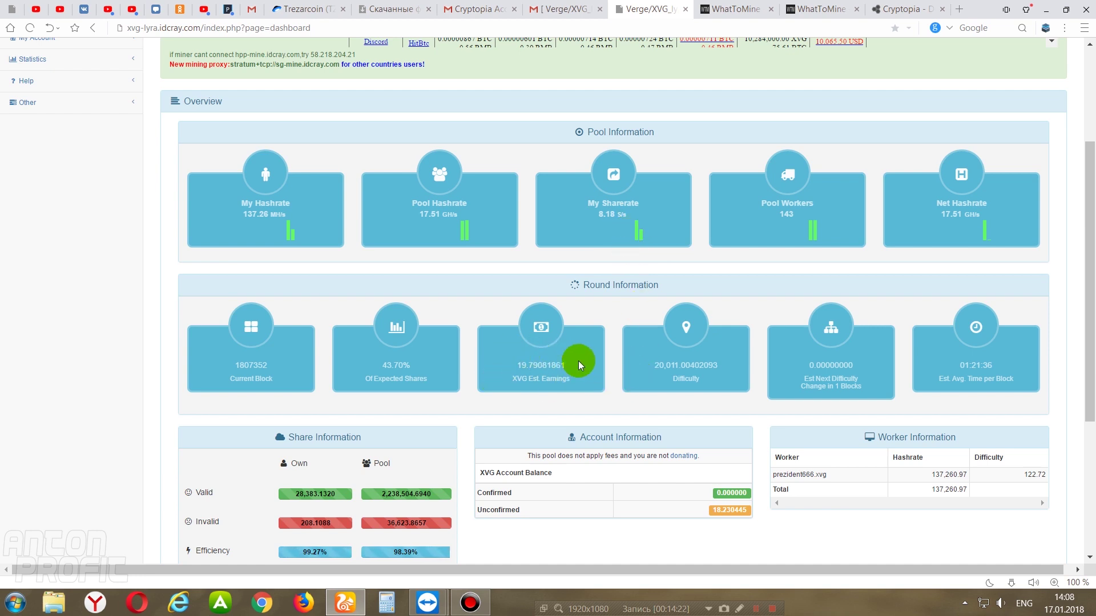
drag(571, 366, 515, 367)
drag(702, 512, 746, 510)
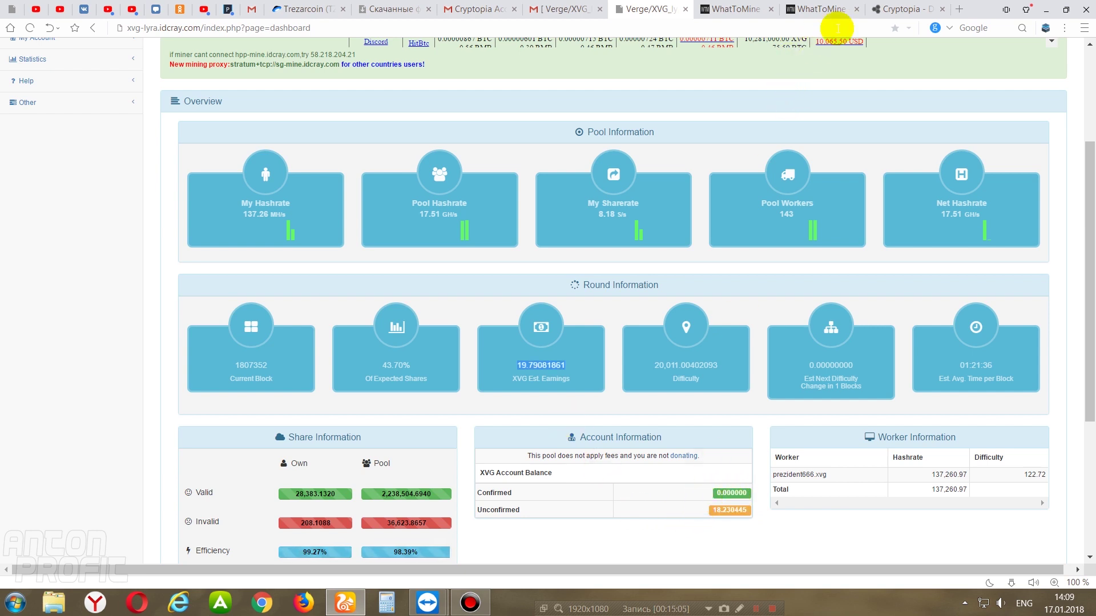
- Review Cryptopia's XVG deposit history, including the earlier 31.88827300 deposit
click(899, 9)
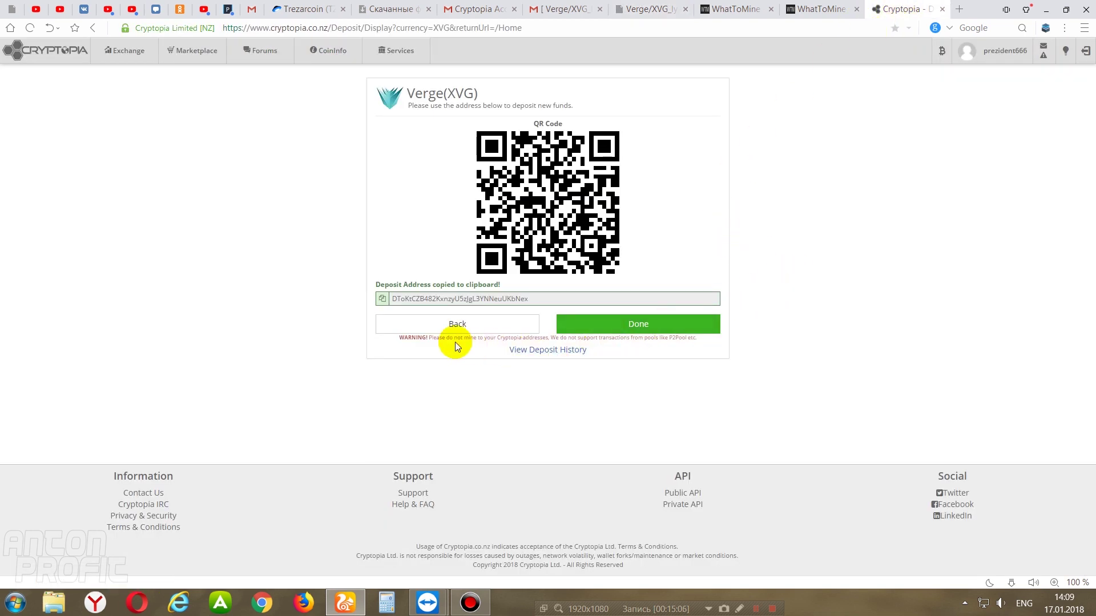
drag(391, 337, 696, 341)
click(708, 346)
click(552, 350)
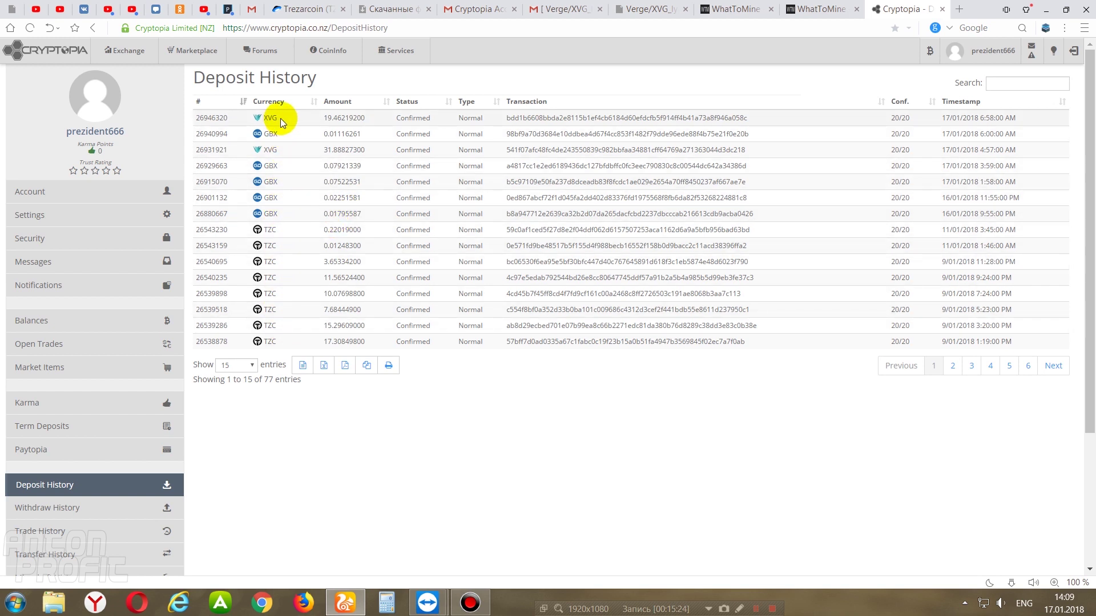
drag(324, 117, 361, 118)
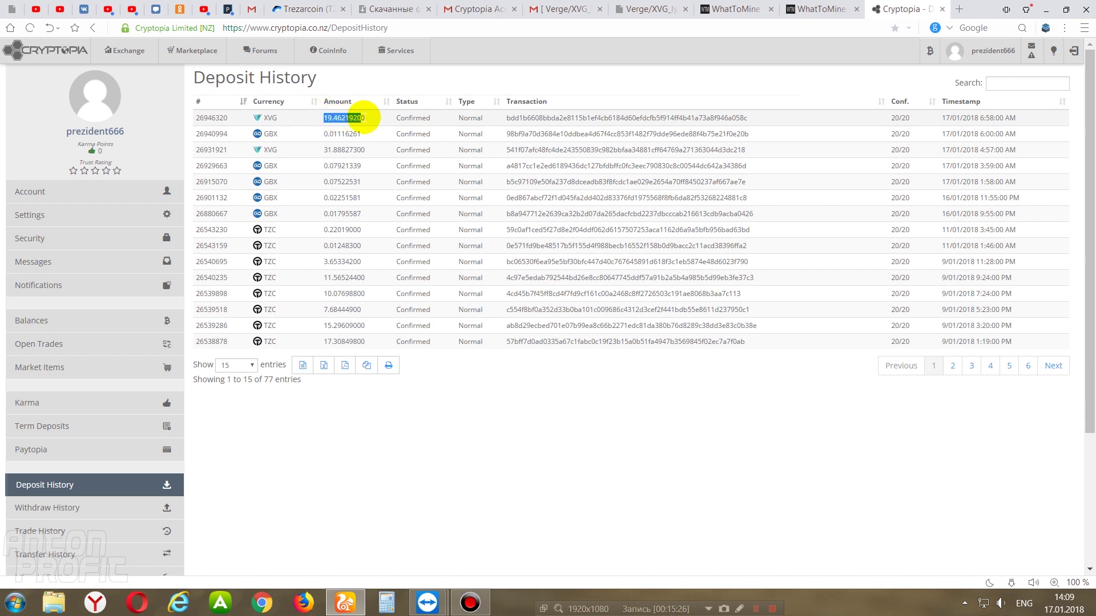
drag(320, 150, 369, 155)
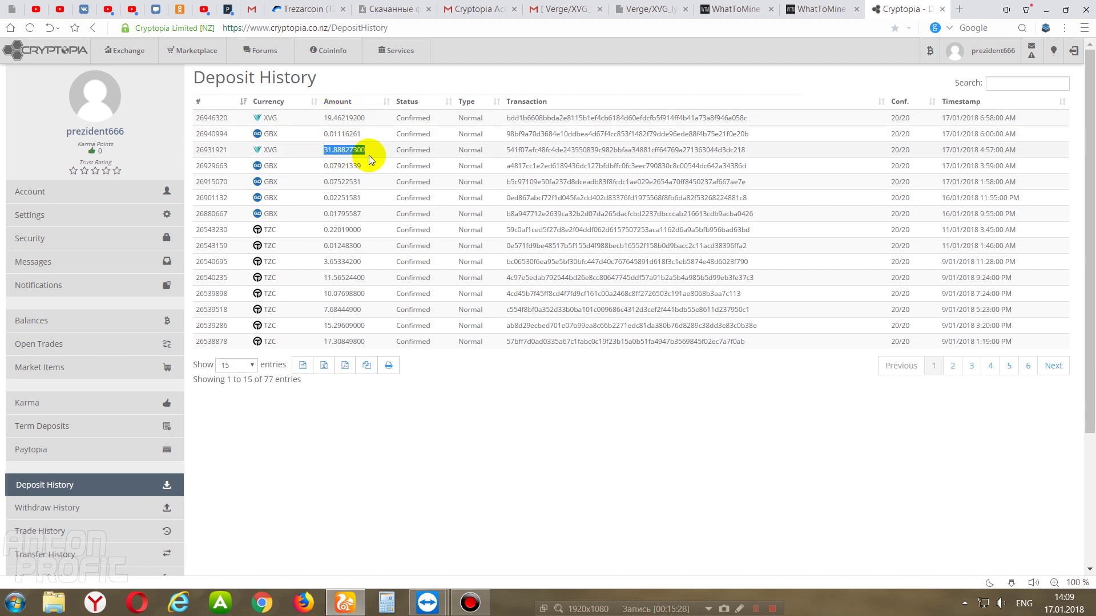
- Open Balances and point out Verge at 73.50500100 available
click(909, 83)
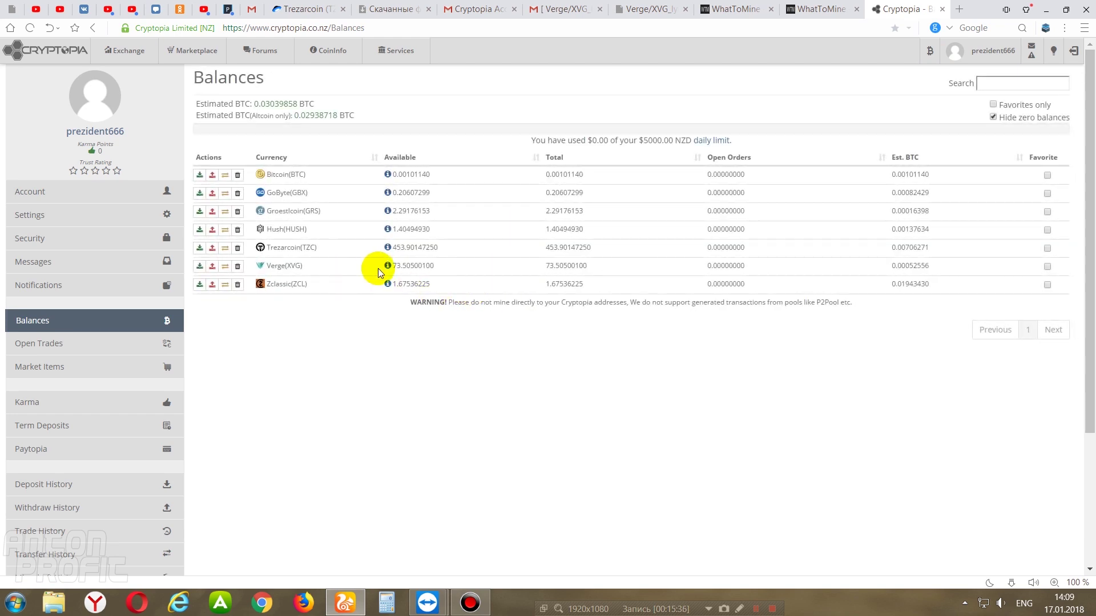
drag(443, 266, 398, 267)
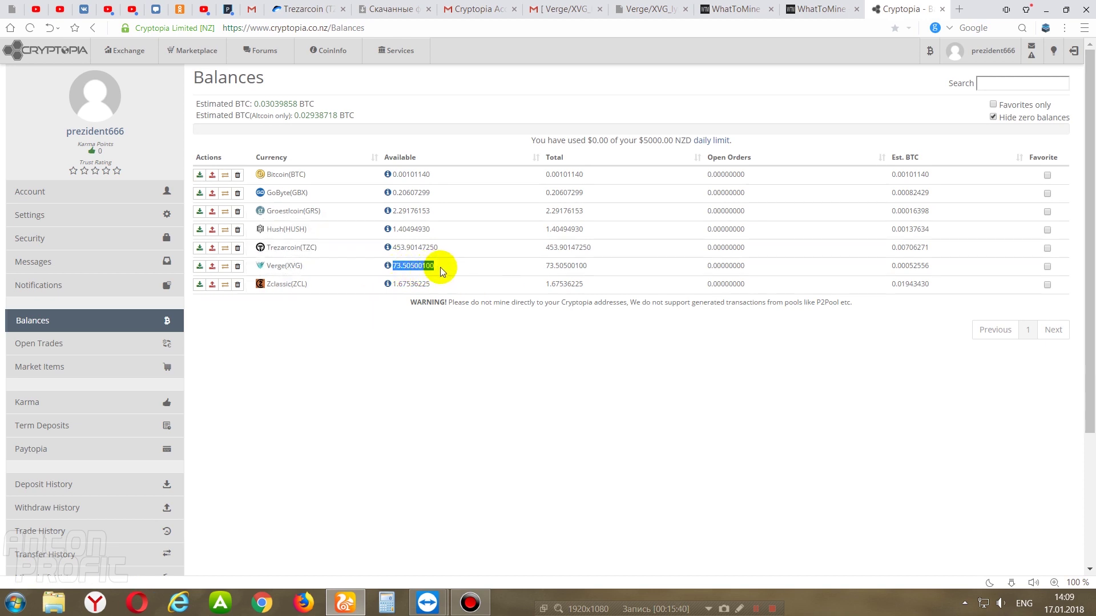
drag(444, 268, 392, 266)
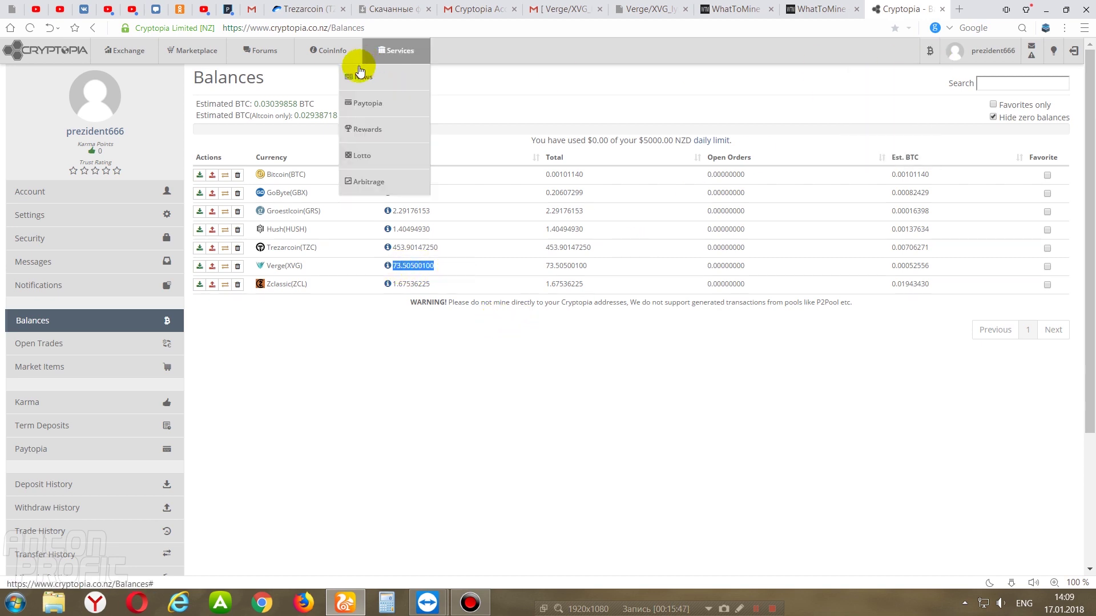
- Switch to the YouTube tab showing the author's channel home page and recommended mining videos
click(36, 9)
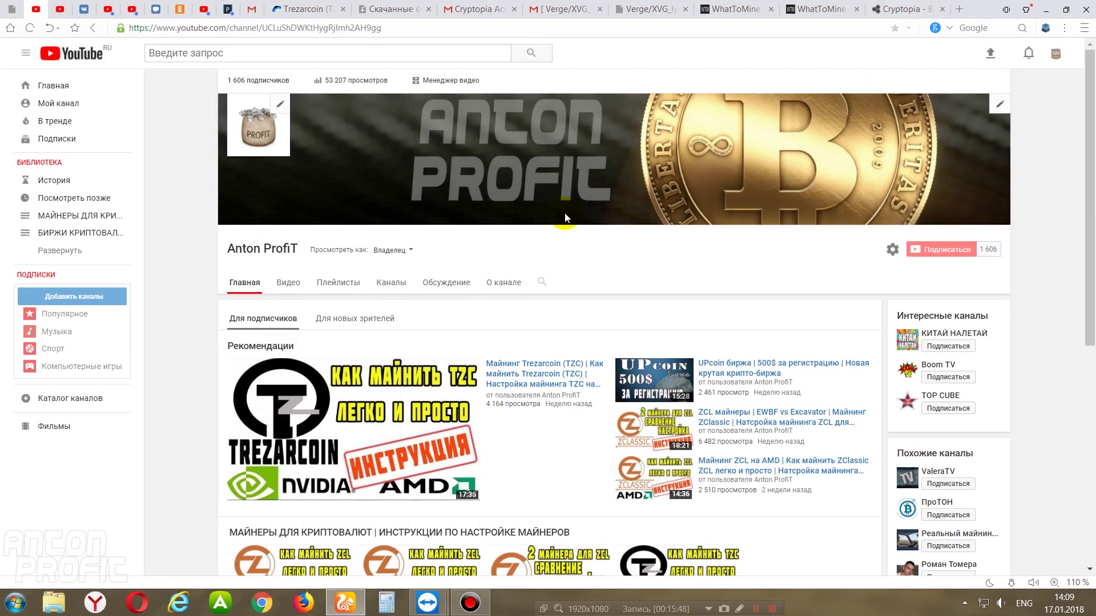